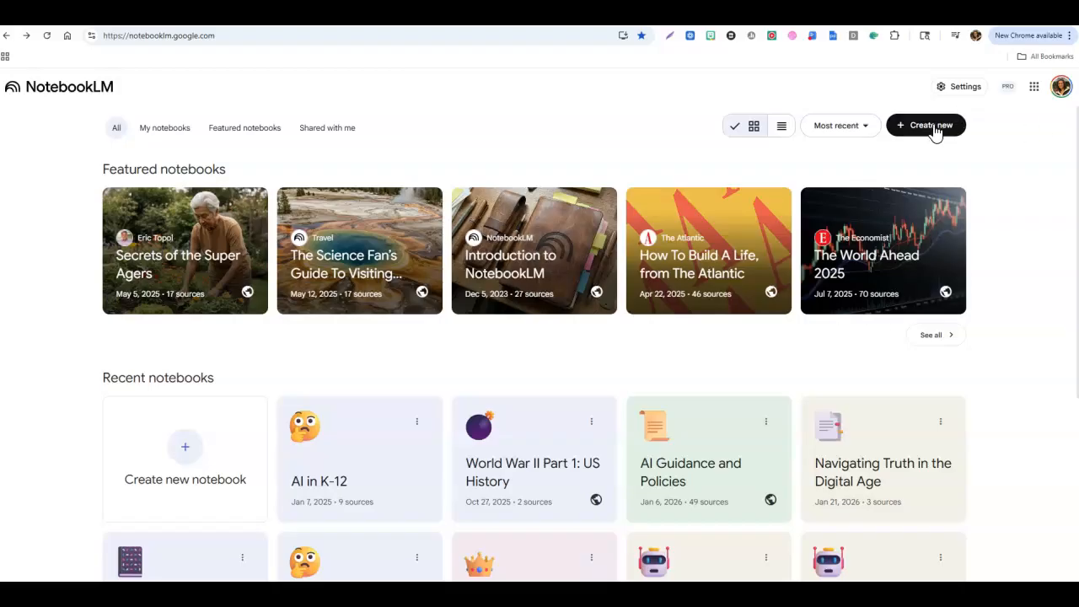
# Look through the recent notebooks and create a new notebook
pyautogui.scroll(-2, 389, 415)
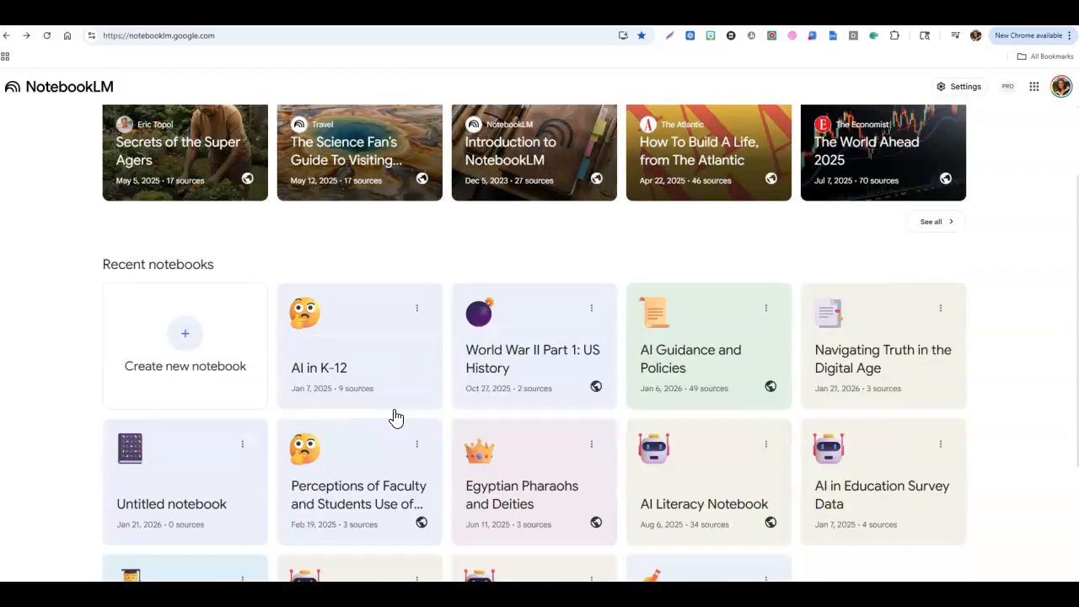
pyautogui.scroll(-2, 666, 426)
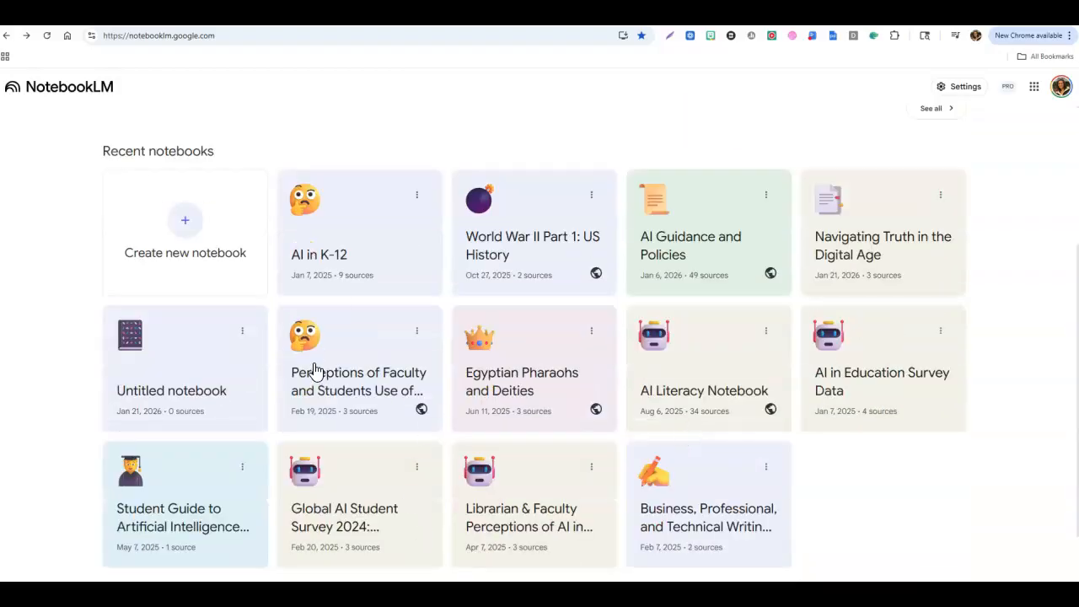
pyautogui.scroll(4, 313, 371)
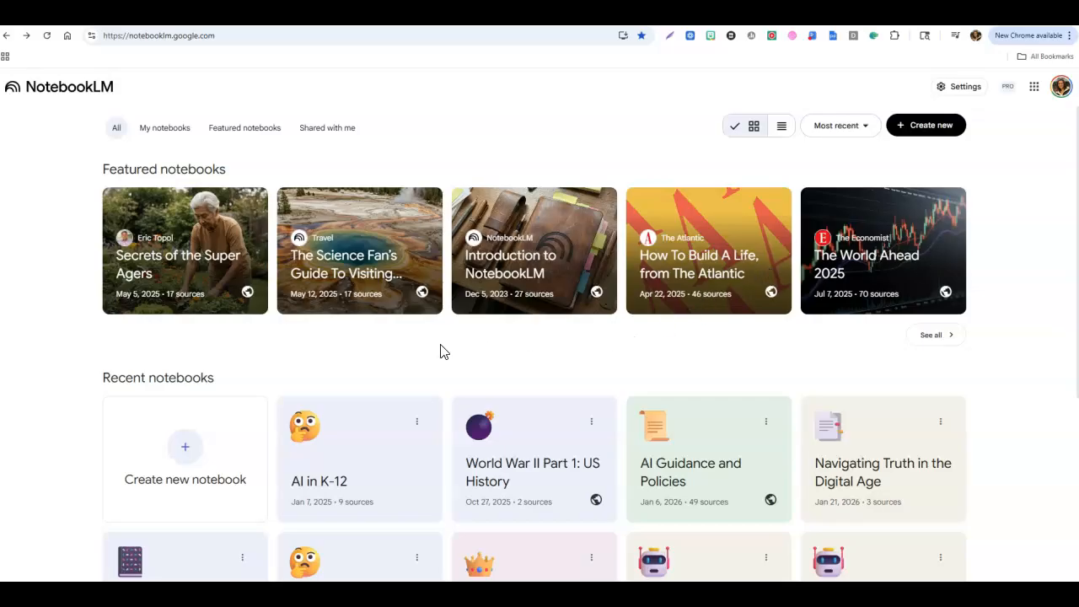
pyautogui.scroll(-1, 402, 351)
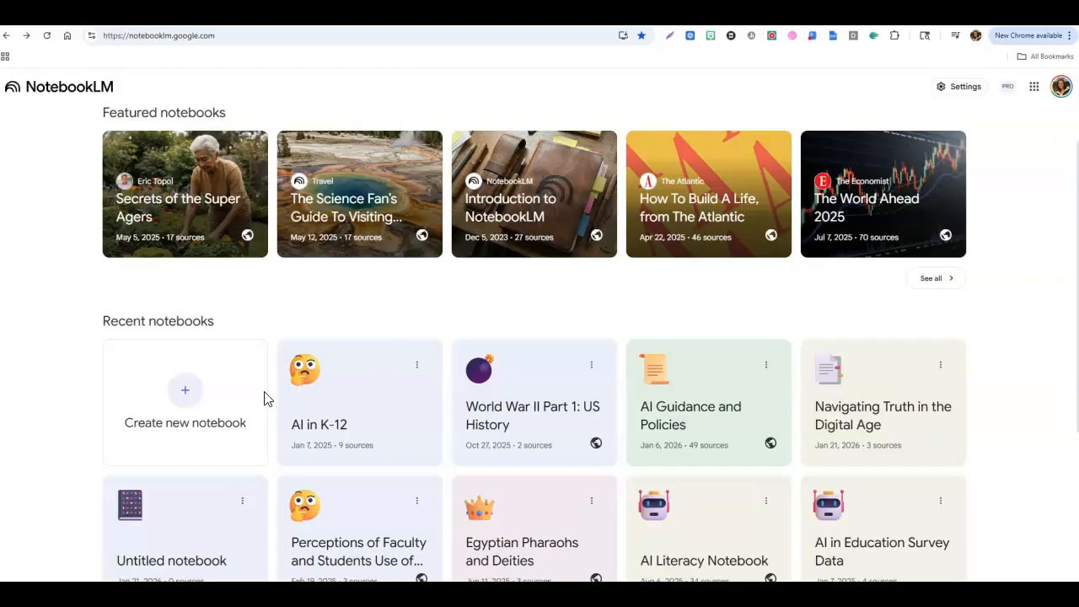
pyautogui.click(191, 408)
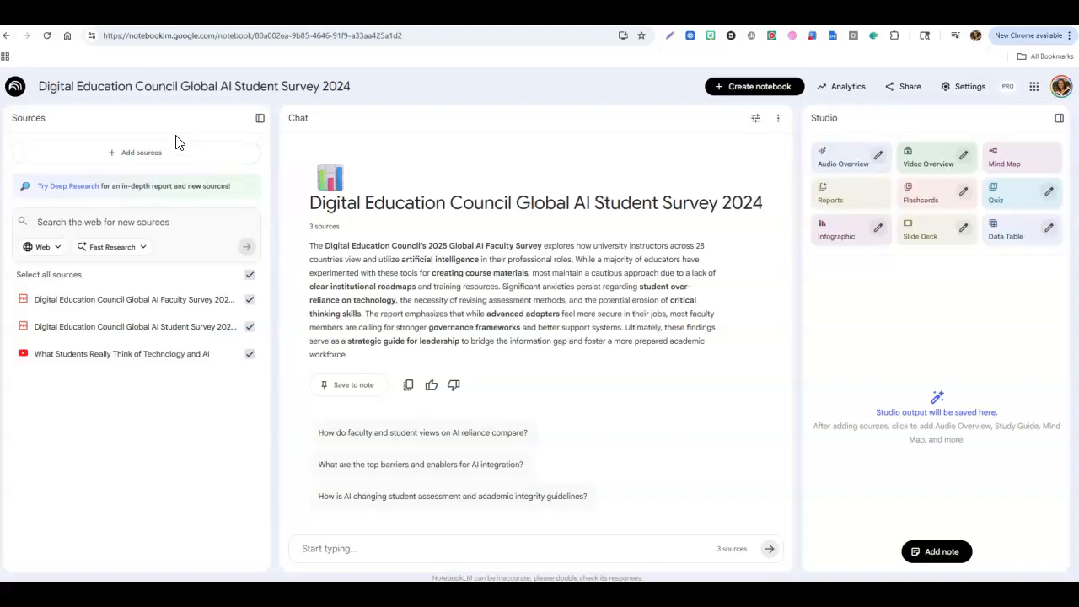
# View the ways of adding sources to the notebook and close the dialog
pyautogui.click(158, 154)
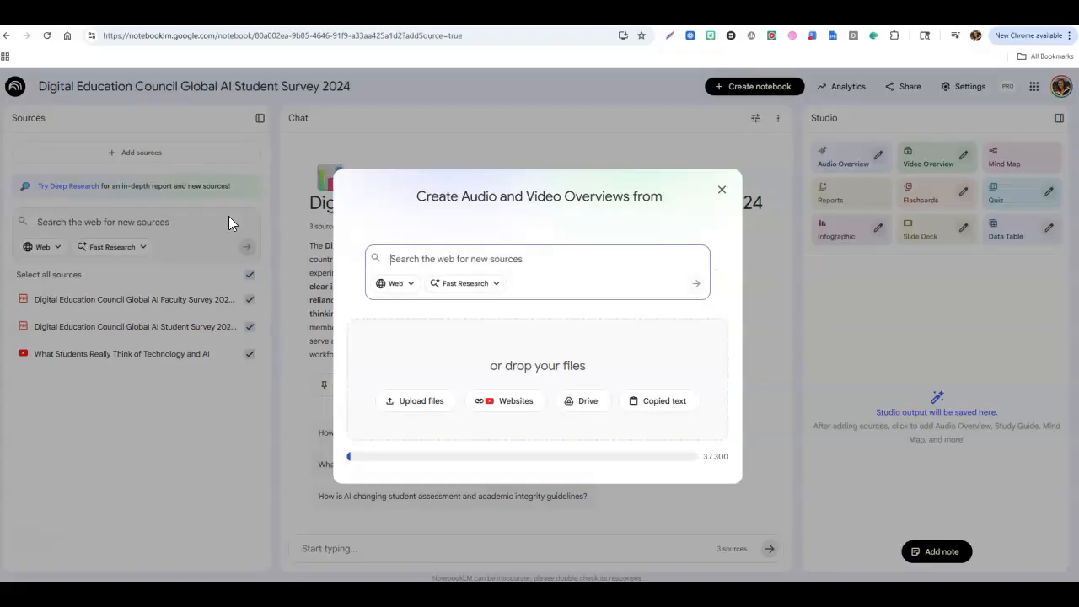
pyautogui.click(723, 190)
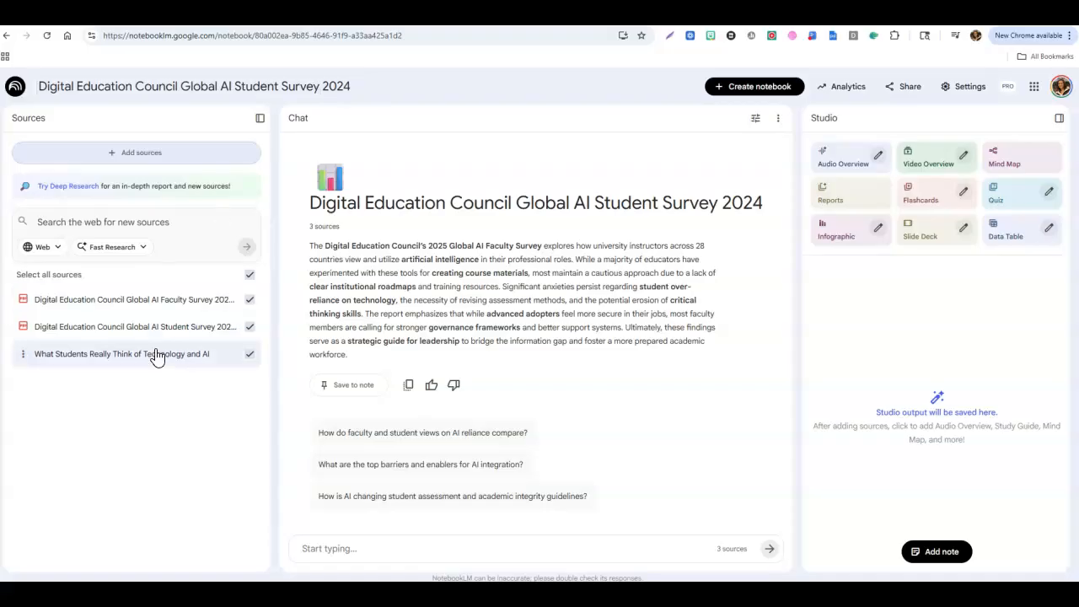
# Rename the notebook as "AI Perceptions from Faculty and Students", correcting the misspelling of "Perceptions"
pyautogui.moveTo(37, 87); pyautogui.dragTo(394, 84)
pyautogui.write('AI')
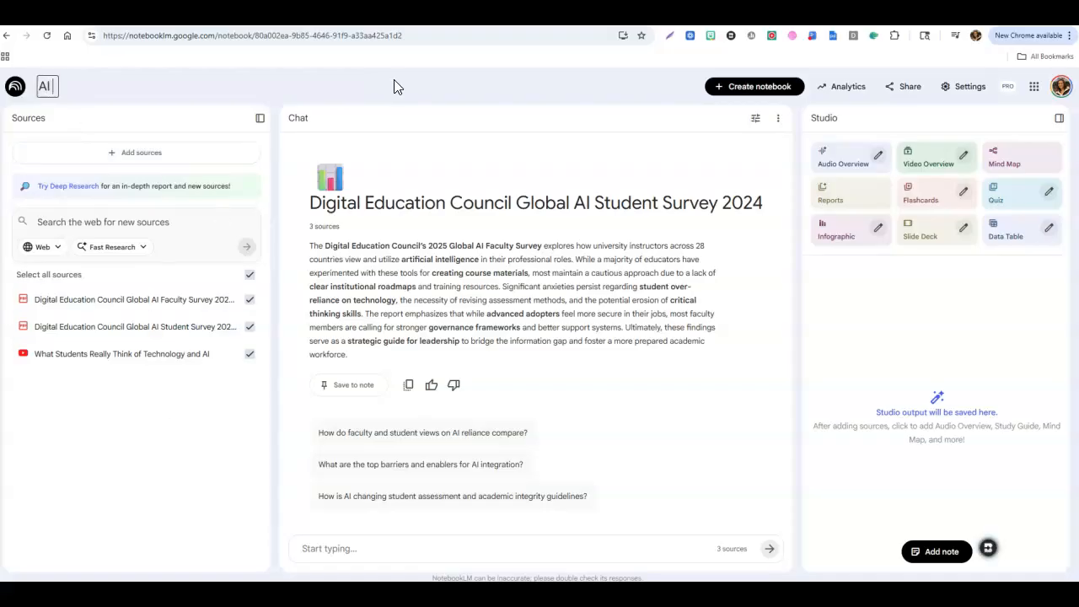
pyautogui.write(' Preceptions')
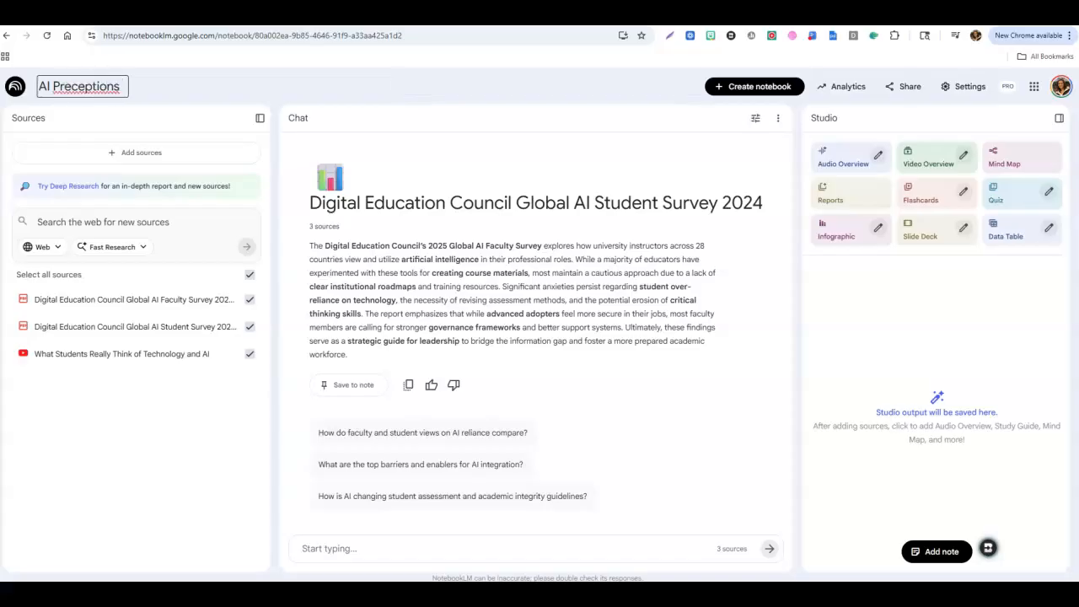
pyautogui.rightClick(106, 87)
pyautogui.click(131, 105)
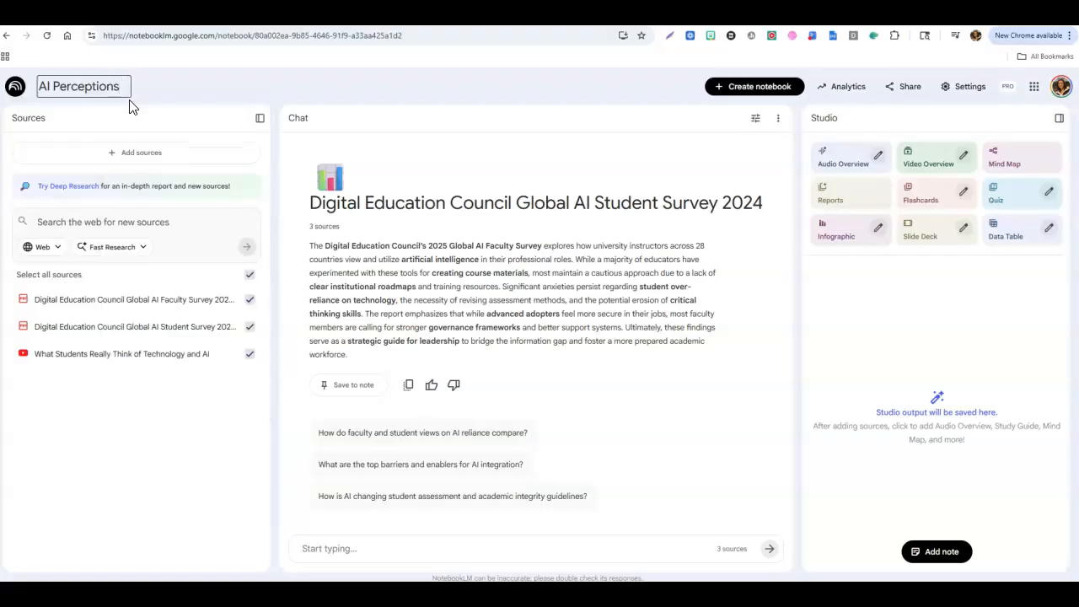
pyautogui.write('from Faculty and Students')
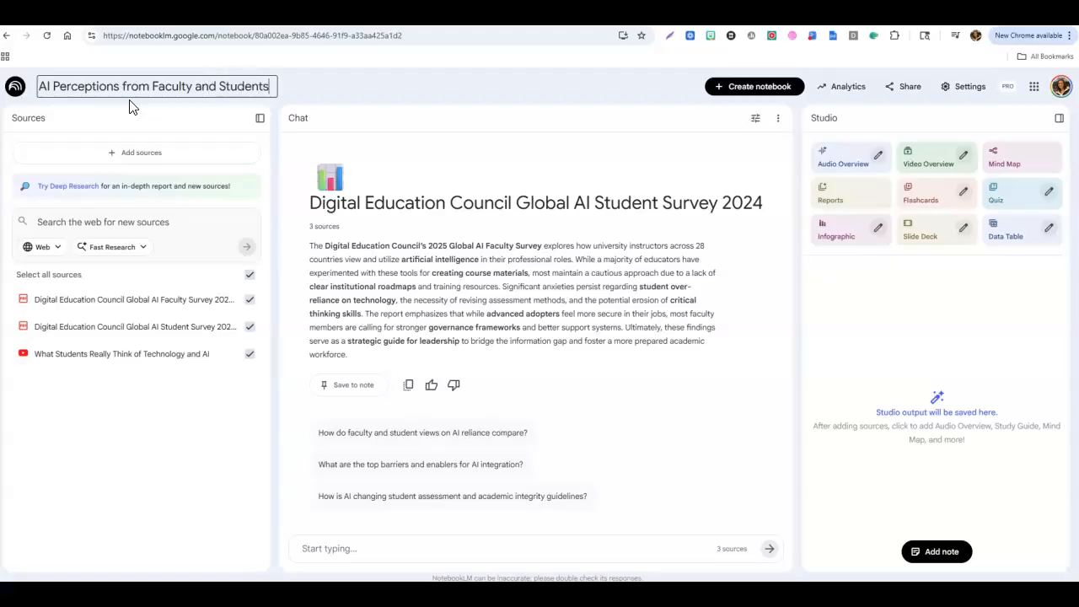
pyautogui.click(401, 225)
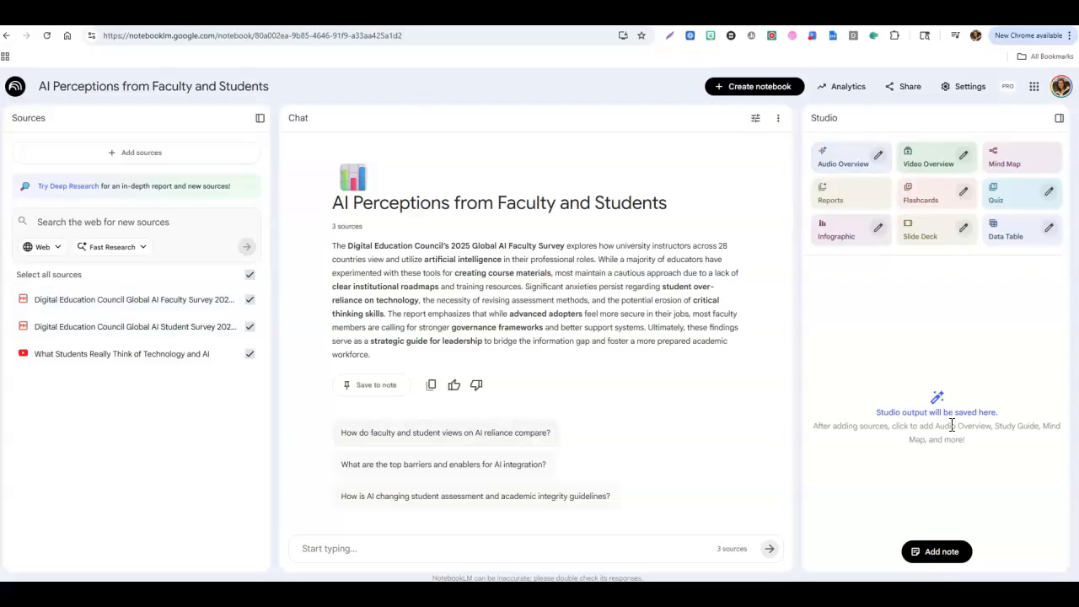
# Exclude and re-include the source "What Students Really Think of Technology and AI", and view the remove and rename options of the faculty survey source
pyautogui.click(249, 354)
pyautogui.click(251, 356)
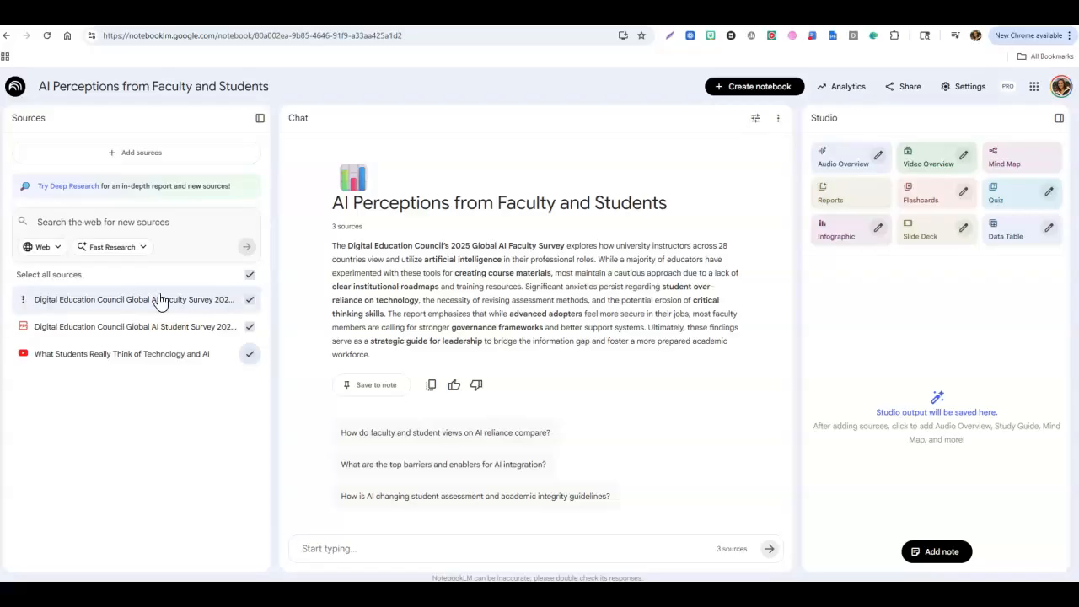
pyautogui.click(23, 300)
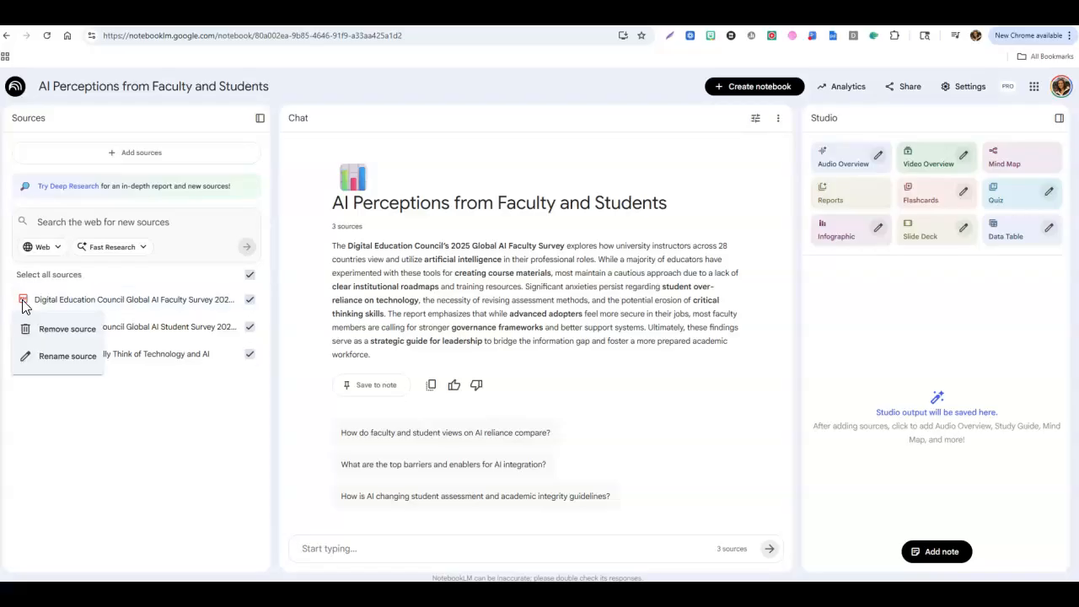
pyautogui.click(139, 431)
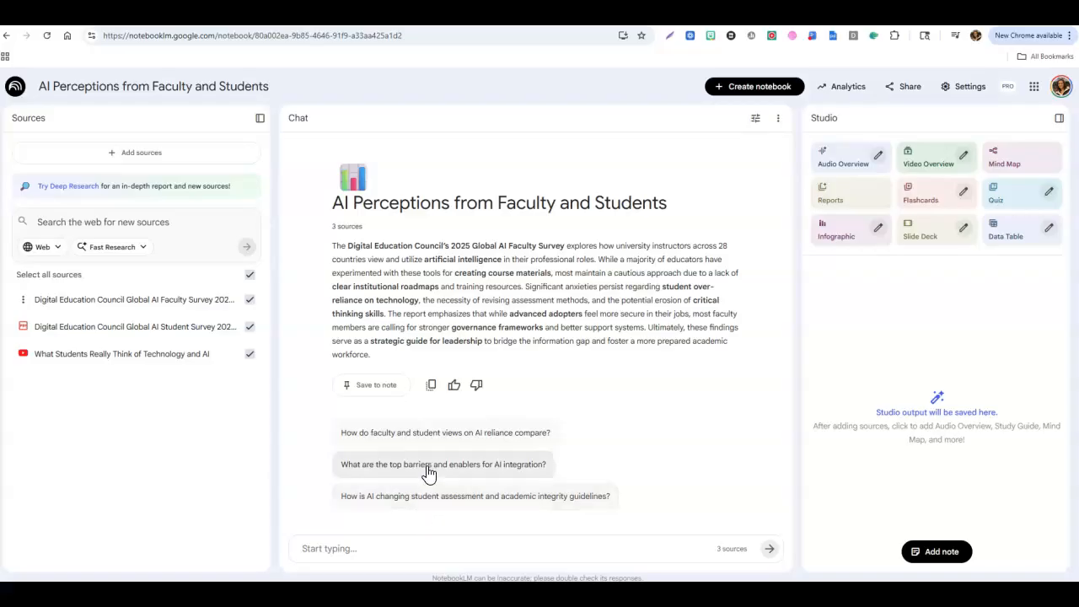
# Ask the suggested question "How do faculty and student views on AI reliance compare?" and open citation 1 under Faculty View in the answer
pyautogui.click(423, 434)
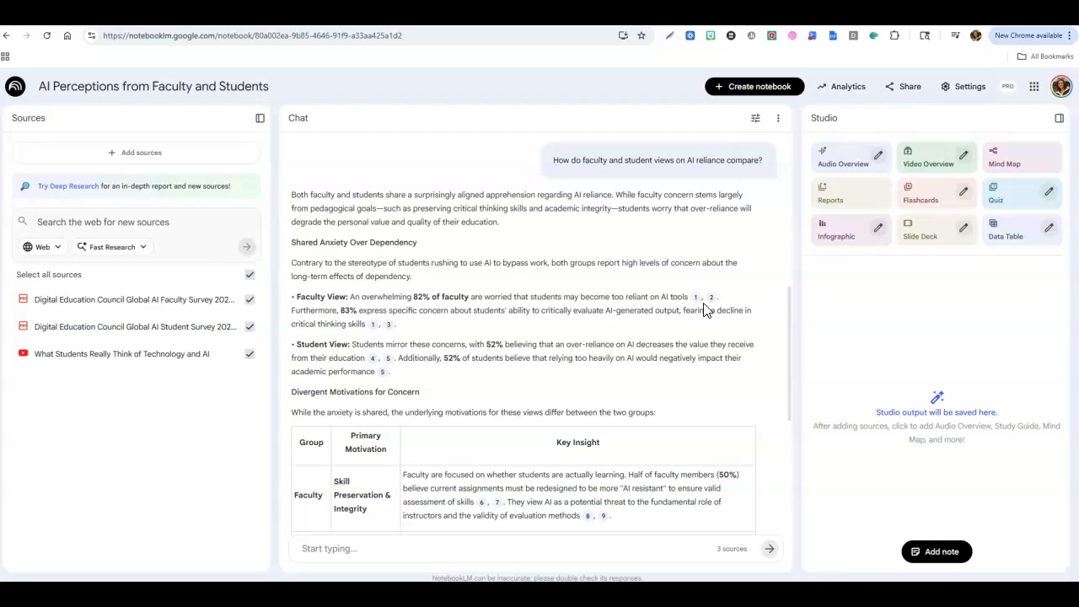
pyautogui.moveTo(694, 305)
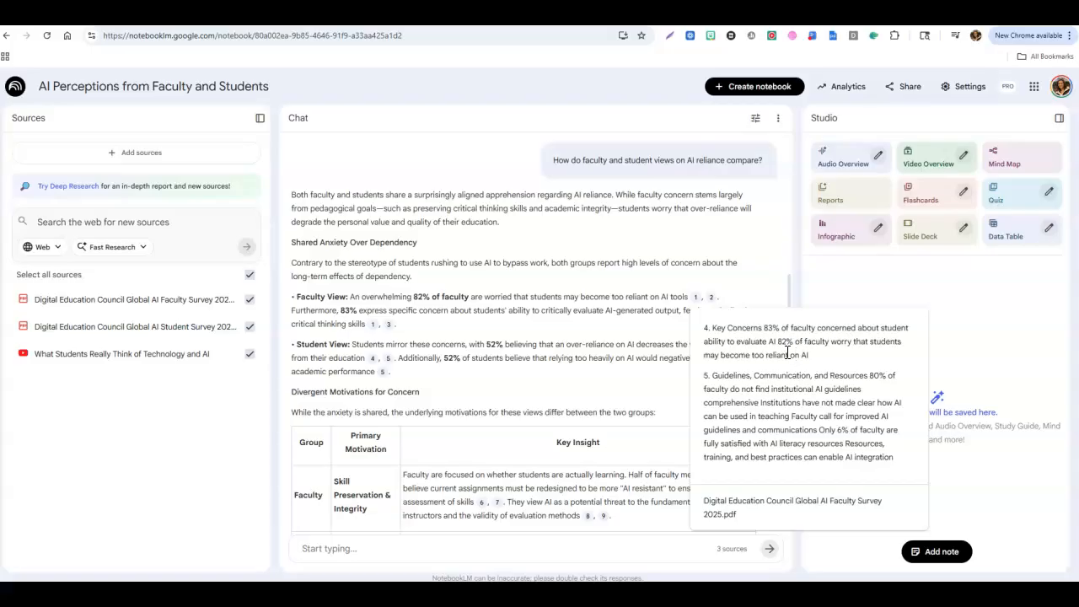
pyautogui.click(696, 301)
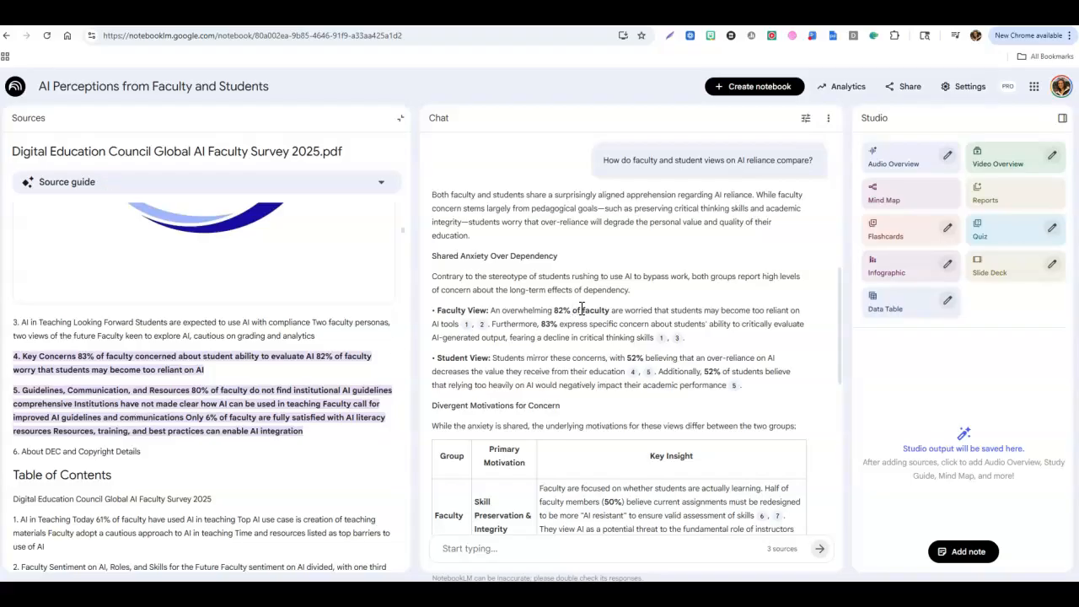
# Read on through the answer and open citation 10 in the Students row of the comparison table
pyautogui.scroll(1, 566, 341)
pyautogui.scroll(-1, 605, 322)
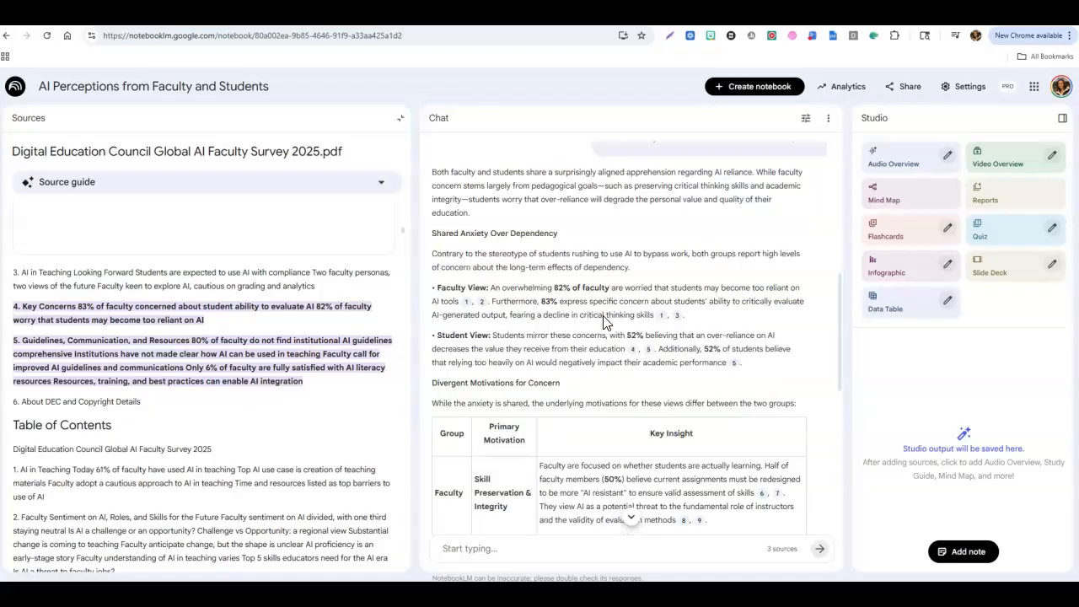
pyautogui.scroll(-2, 605, 322)
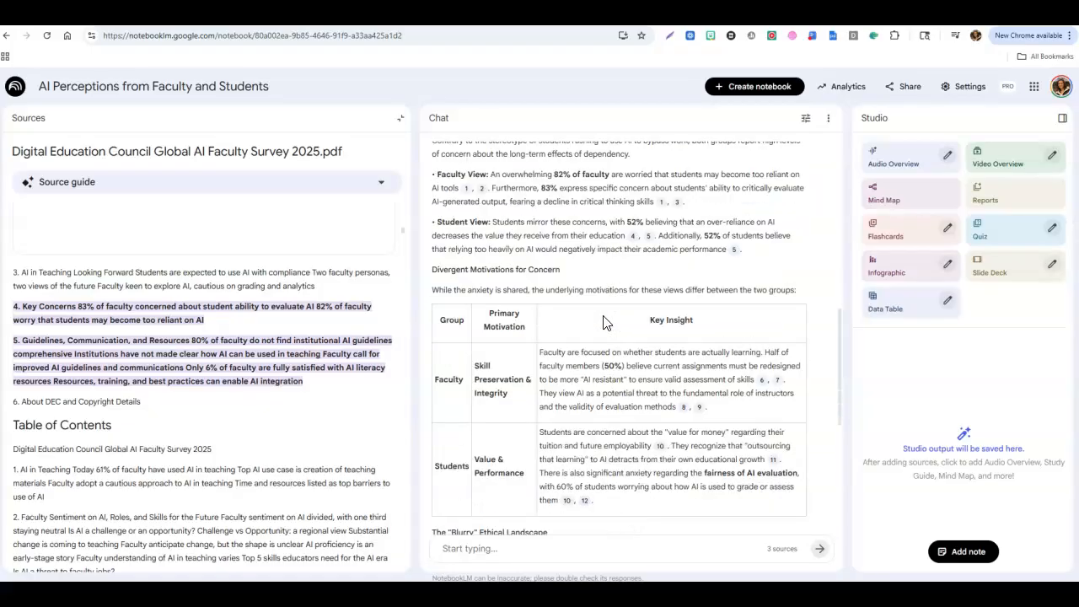
pyautogui.scroll(-1, 605, 322)
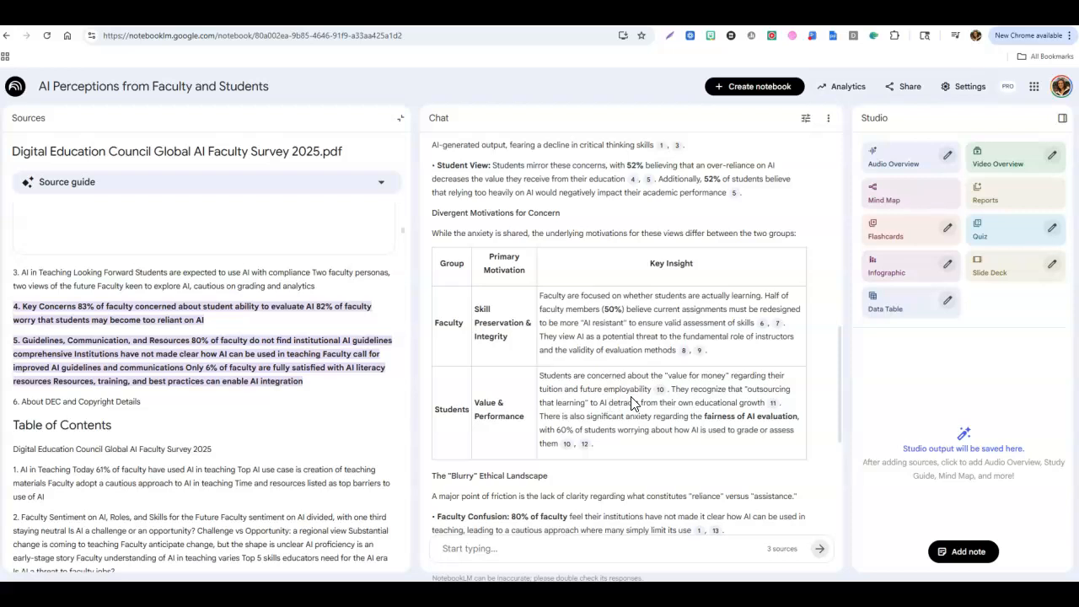
pyautogui.moveTo(661, 391)
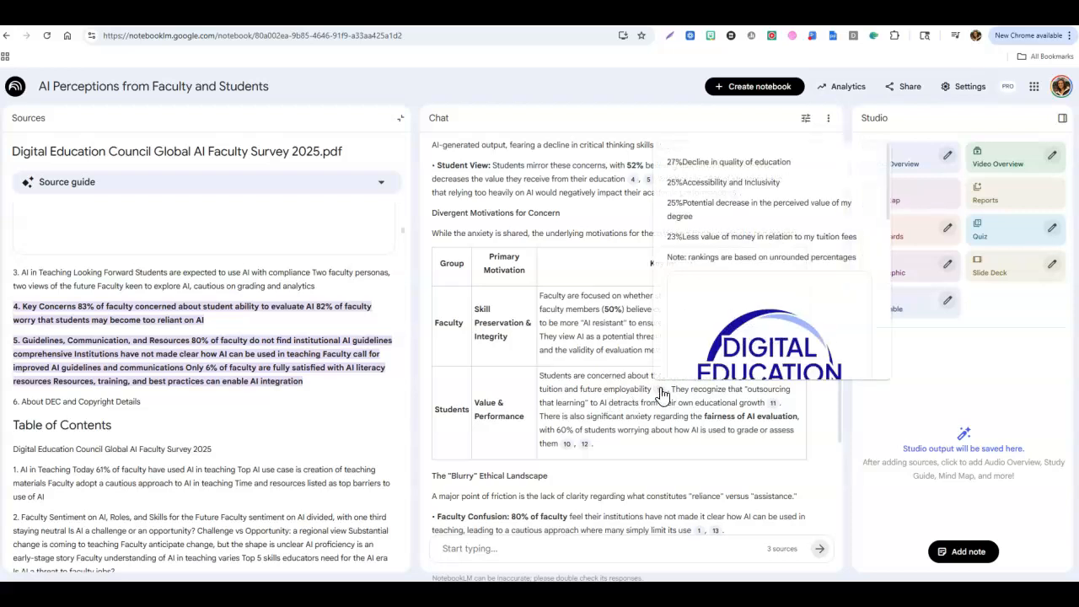
pyautogui.click(661, 391)
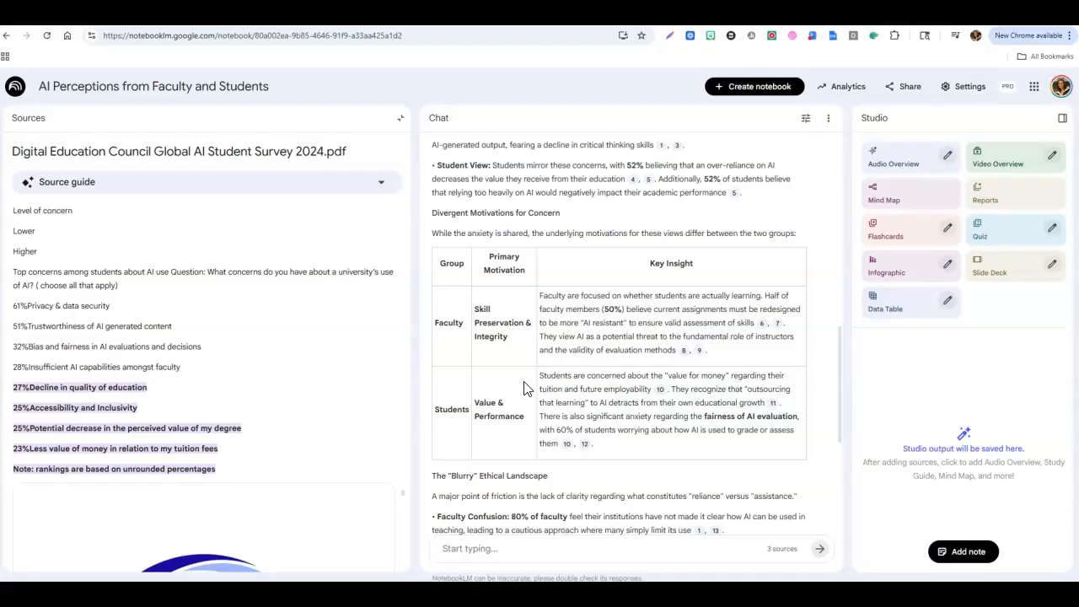
# Read the video transcript passage behind citation 14 under Student Confusion, and return to the source list
pyautogui.scroll(-1, 524, 387)
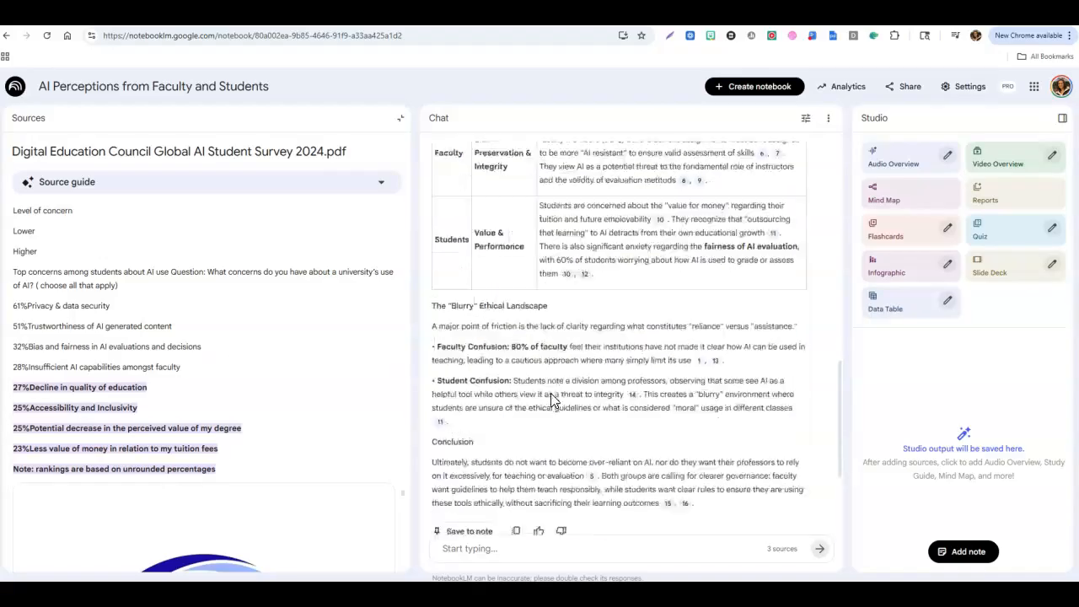
pyautogui.scroll(-1, 550, 399)
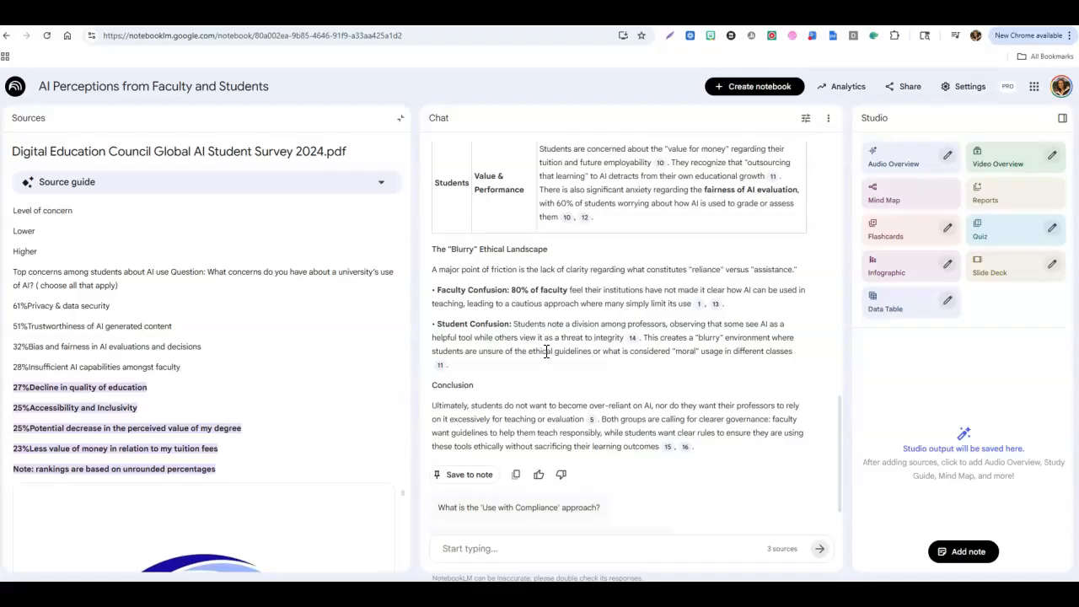
pyautogui.moveTo(631, 339)
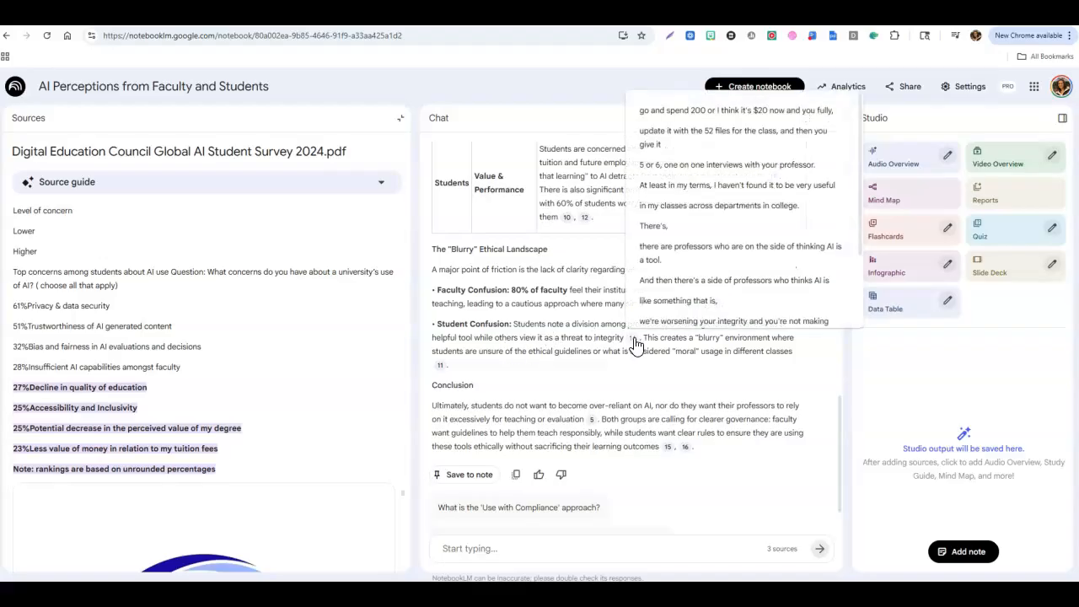
pyautogui.click(633, 339)
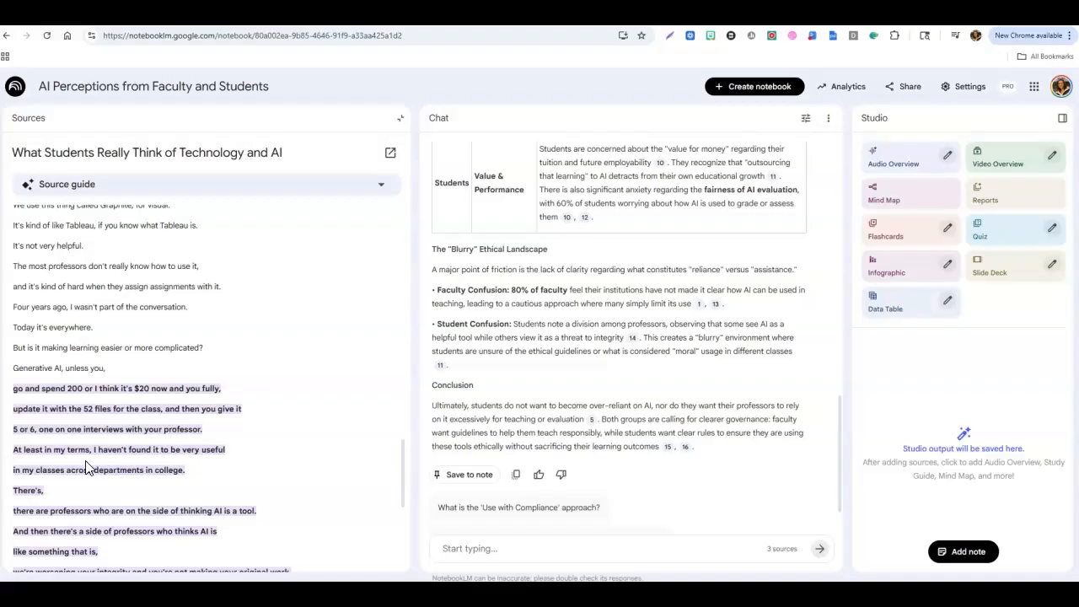
pyautogui.scroll(-3, 117, 371)
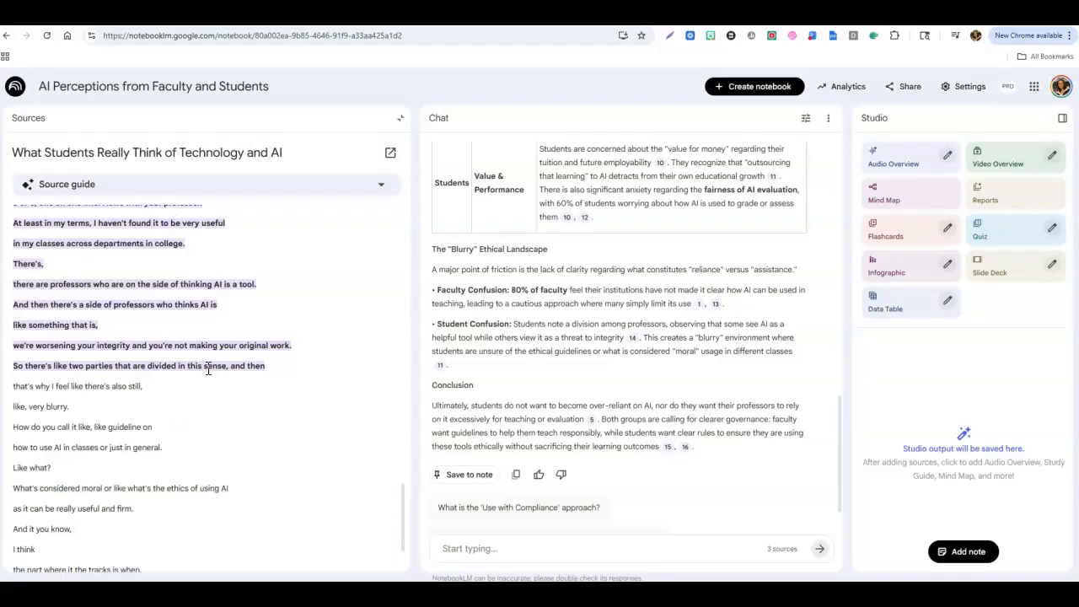
pyautogui.scroll(10, 583, 426)
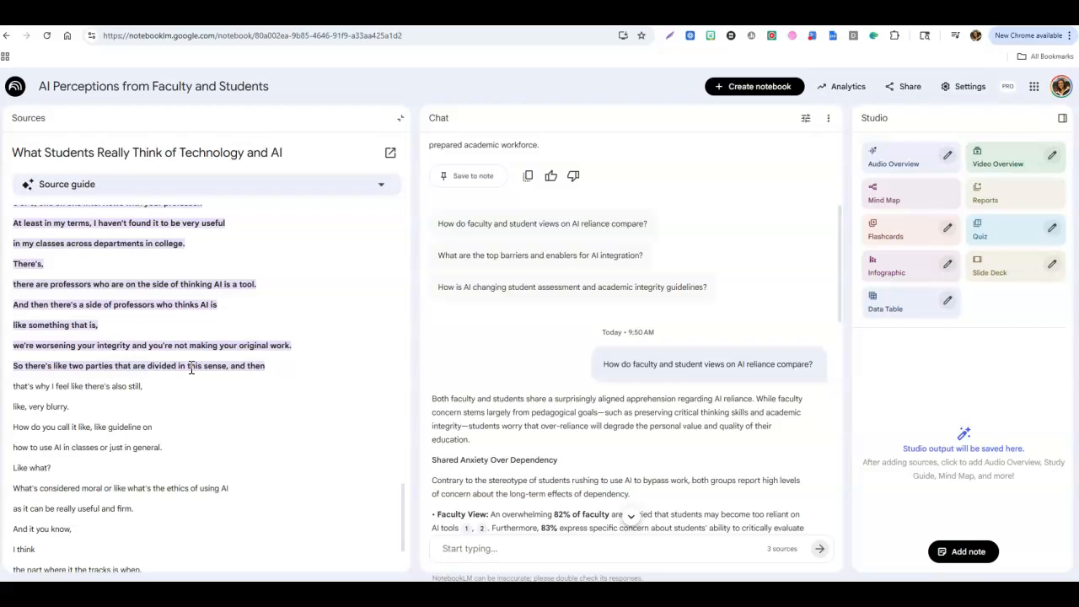
pyautogui.scroll(1, 190, 369)
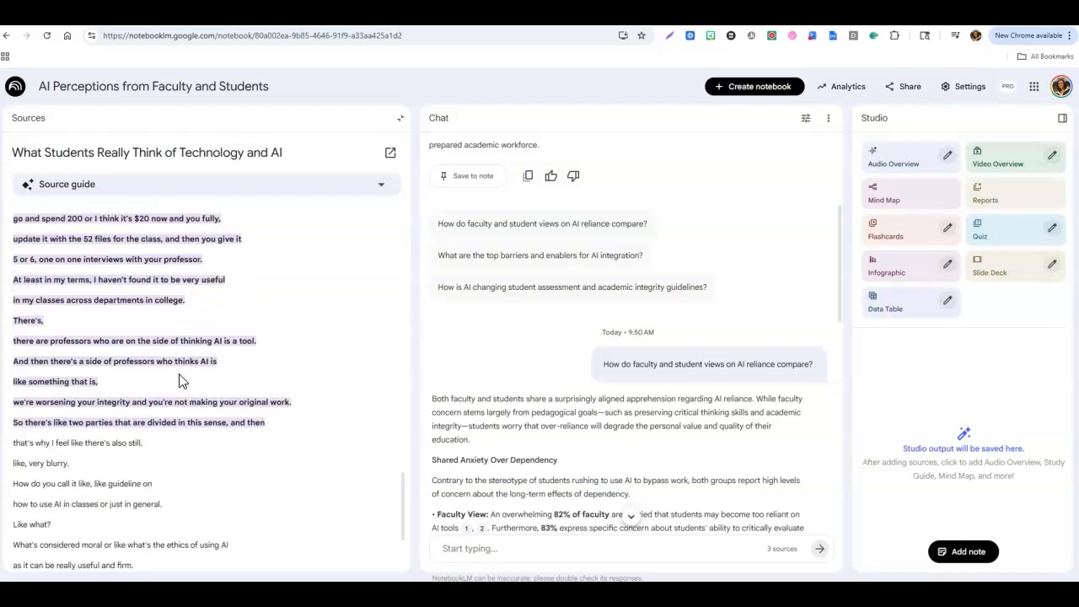
pyautogui.scroll(1, 182, 379)
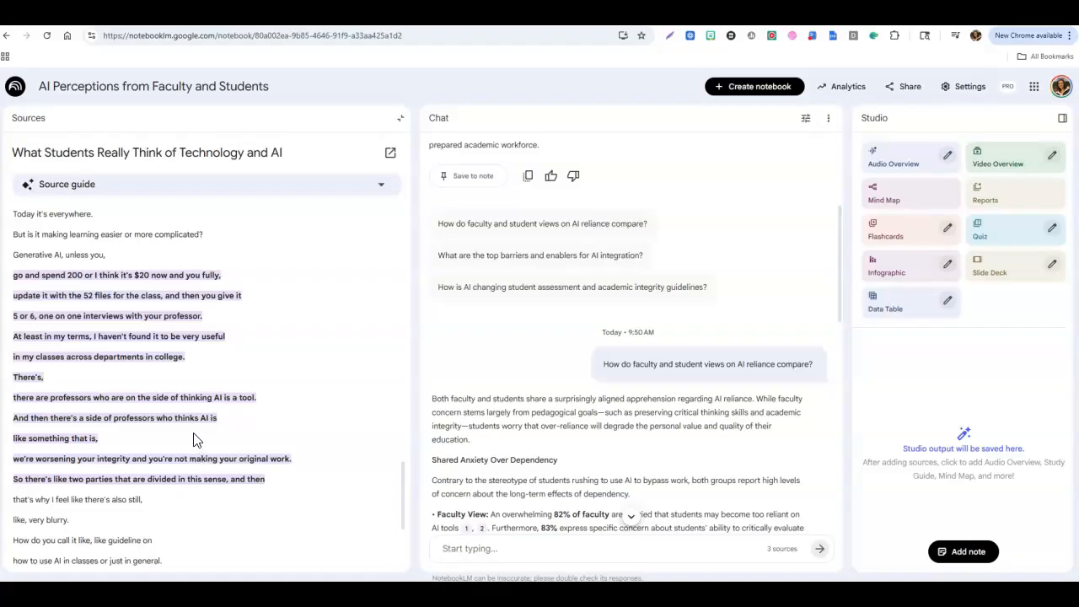
pyautogui.scroll(3, 190, 421)
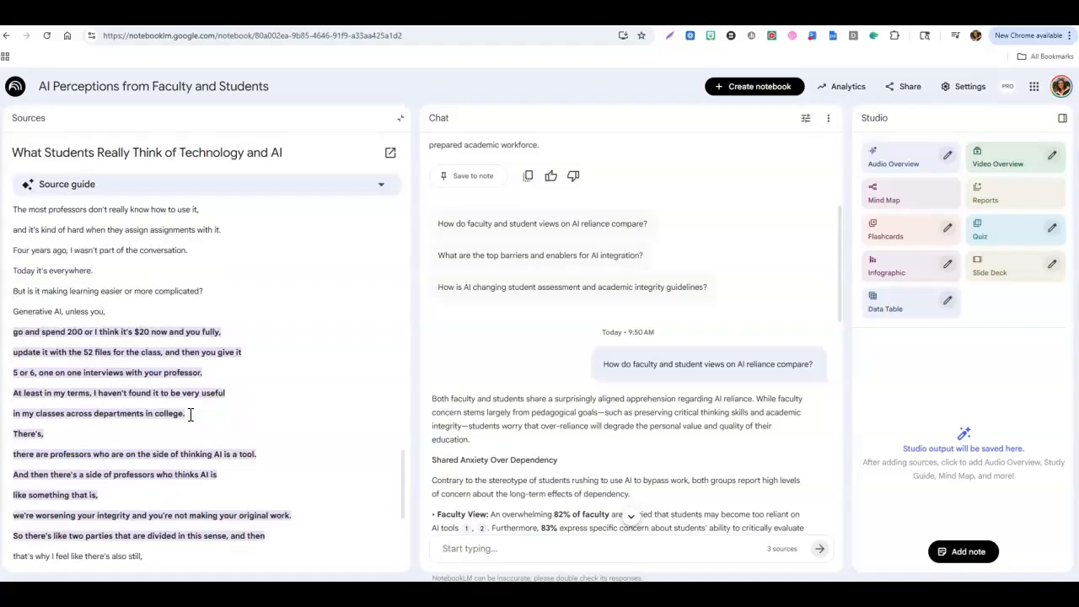
pyautogui.scroll(-1, 164, 346)
pyautogui.click(401, 122)
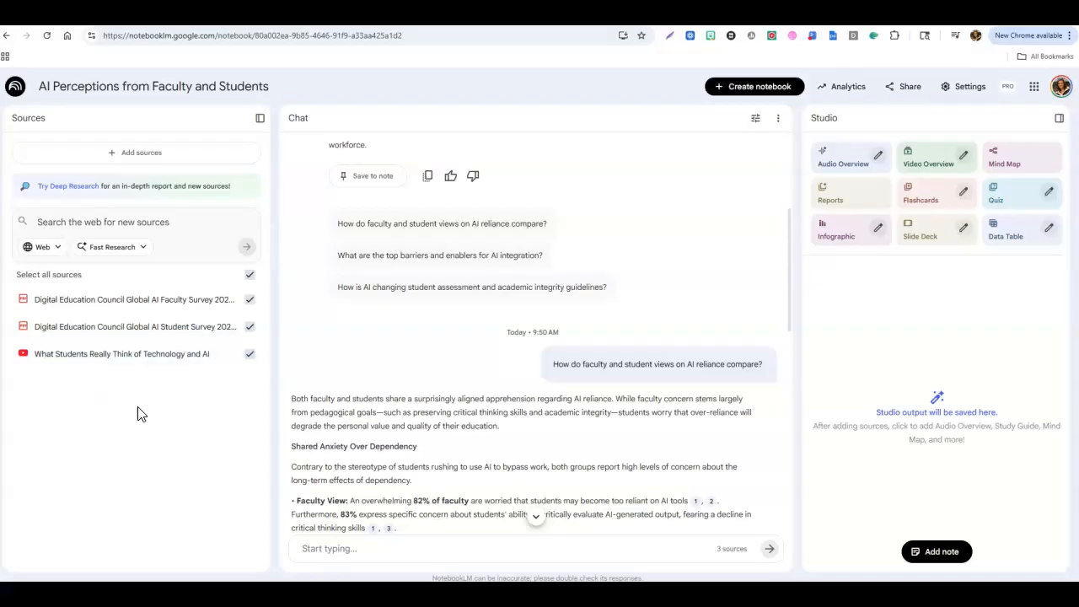
# Review the upload, website, Drive and copied-text options for adding more sources, and dismiss them
pyautogui.click(148, 155)
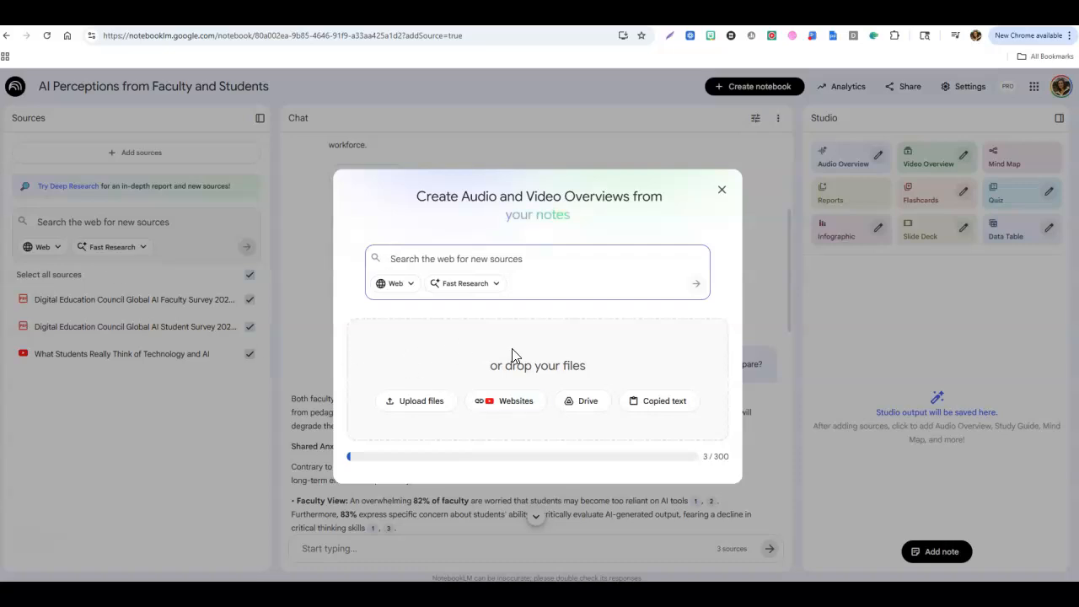
pyautogui.click(722, 190)
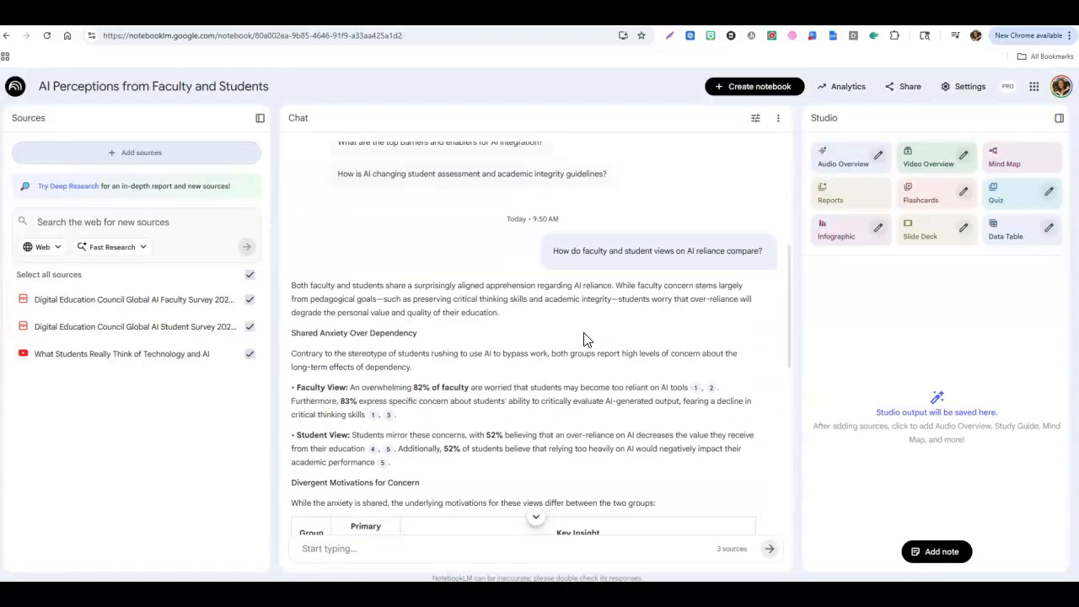
# Reread the chat answer comparing faculty and student views on AI reliance, and save it as a note
pyautogui.scroll(-5, 553, 303)
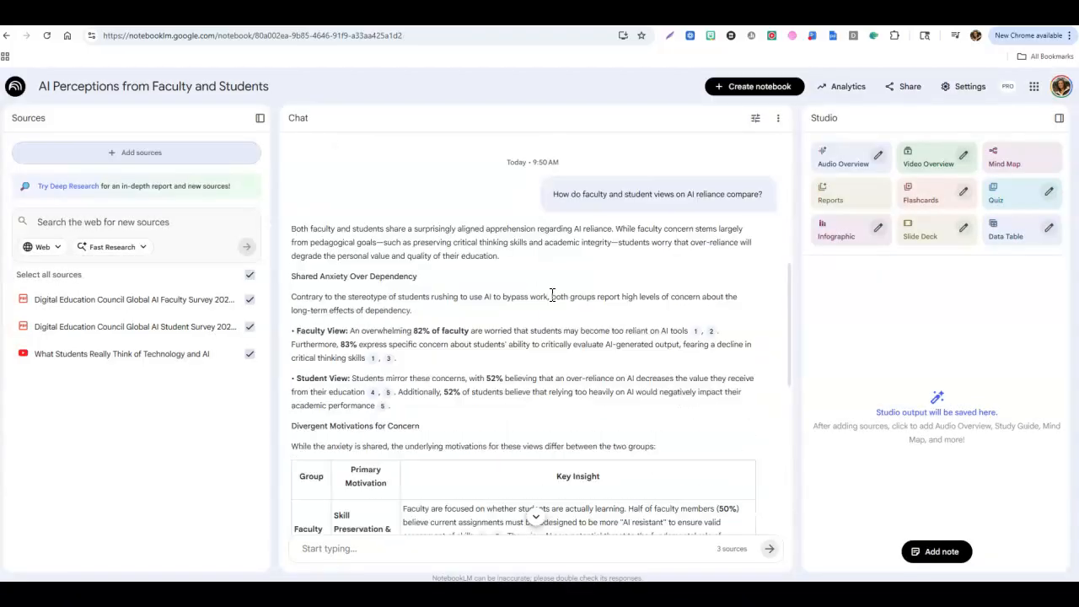
pyautogui.scroll(-3, 548, 303)
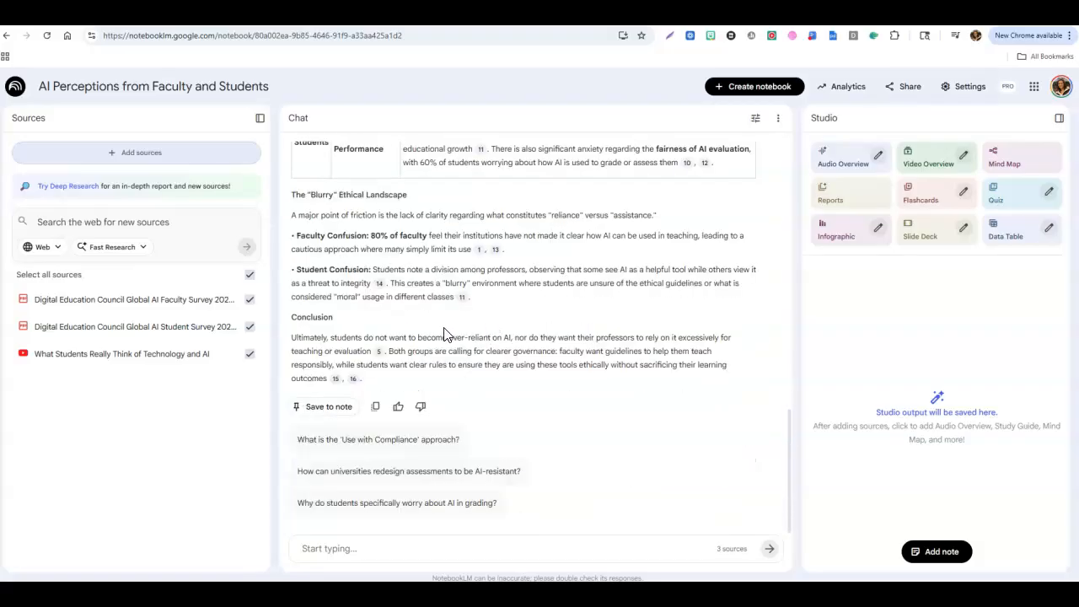
pyautogui.scroll(10, 444, 334)
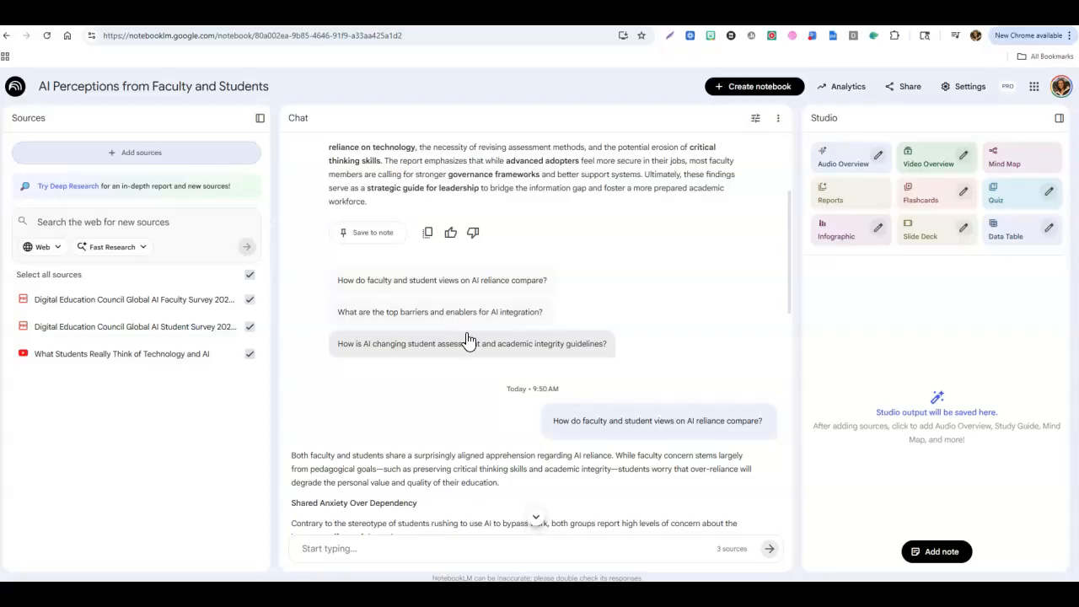
pyautogui.scroll(-10, 469, 340)
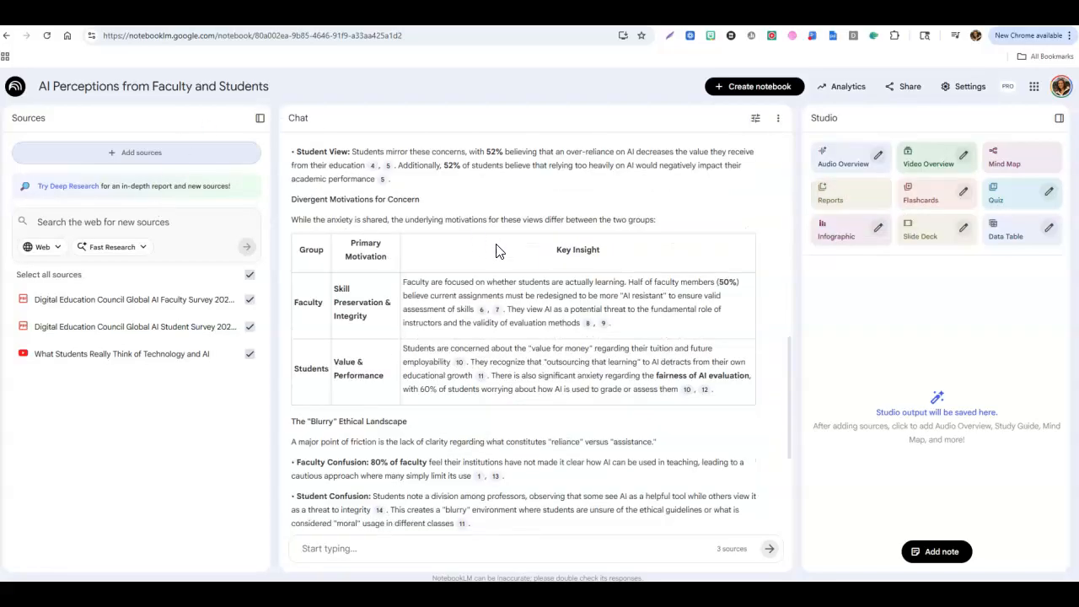
pyautogui.scroll(-3, 425, 386)
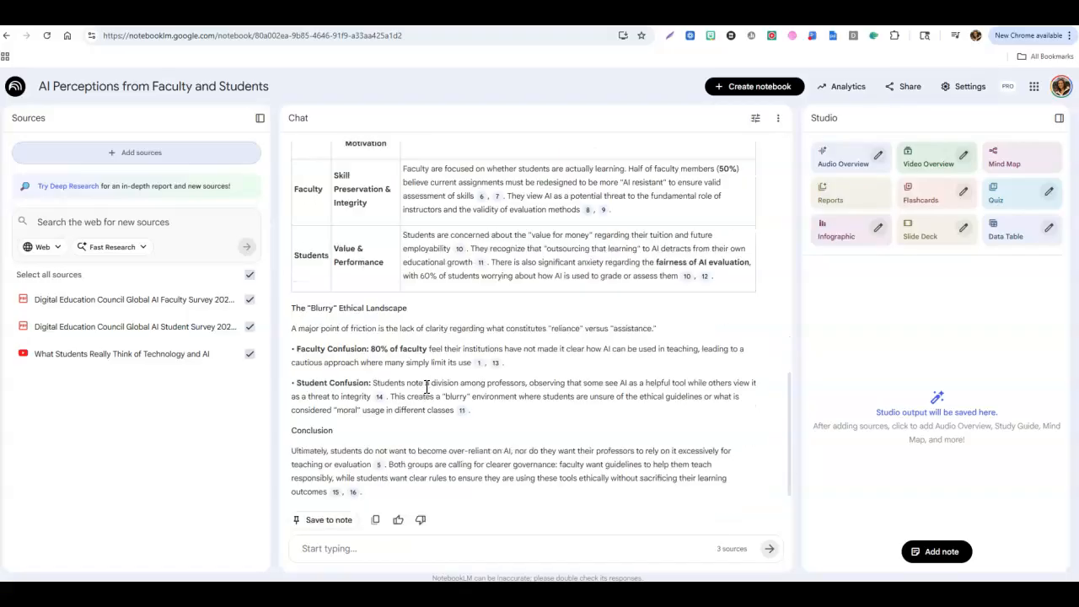
pyautogui.scroll(-1, 427, 386)
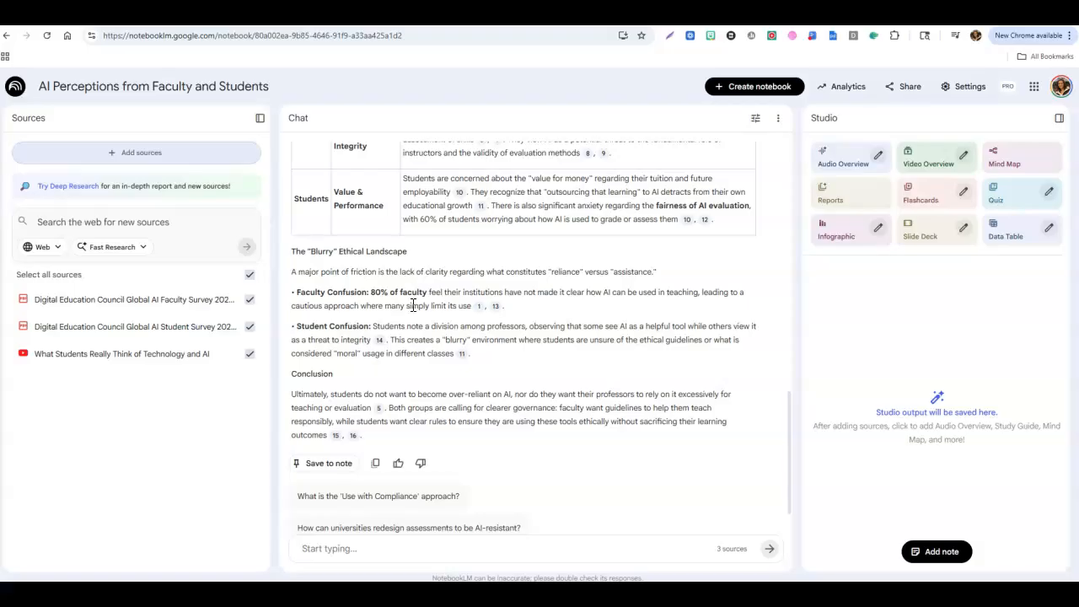
pyautogui.click(330, 465)
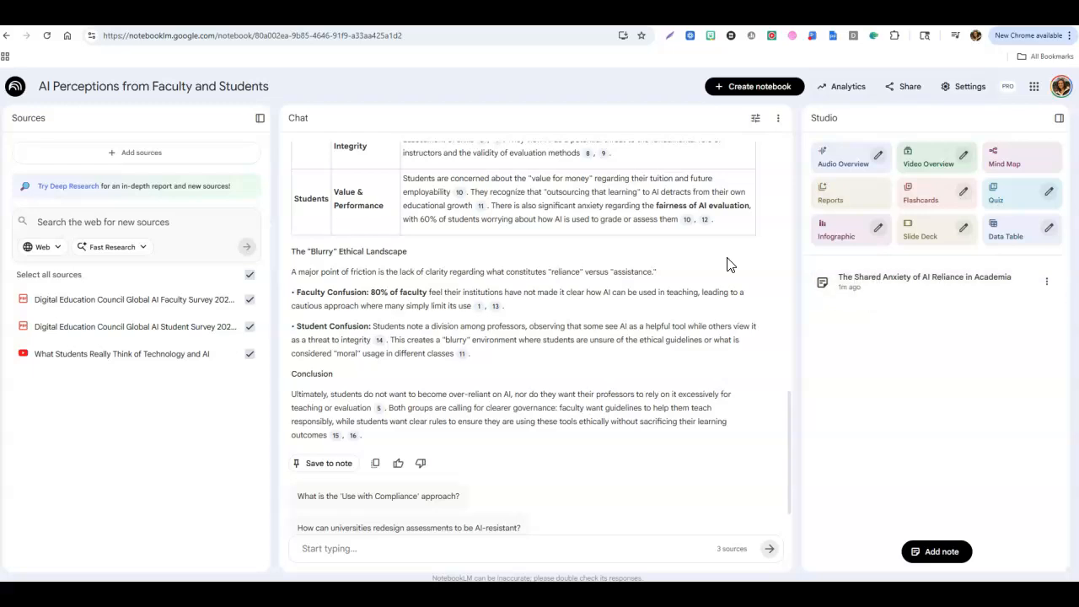
# Open the saved note "The Shared Anxiety of AI Reliance in Academia", read through it and close it
pyautogui.click(884, 286)
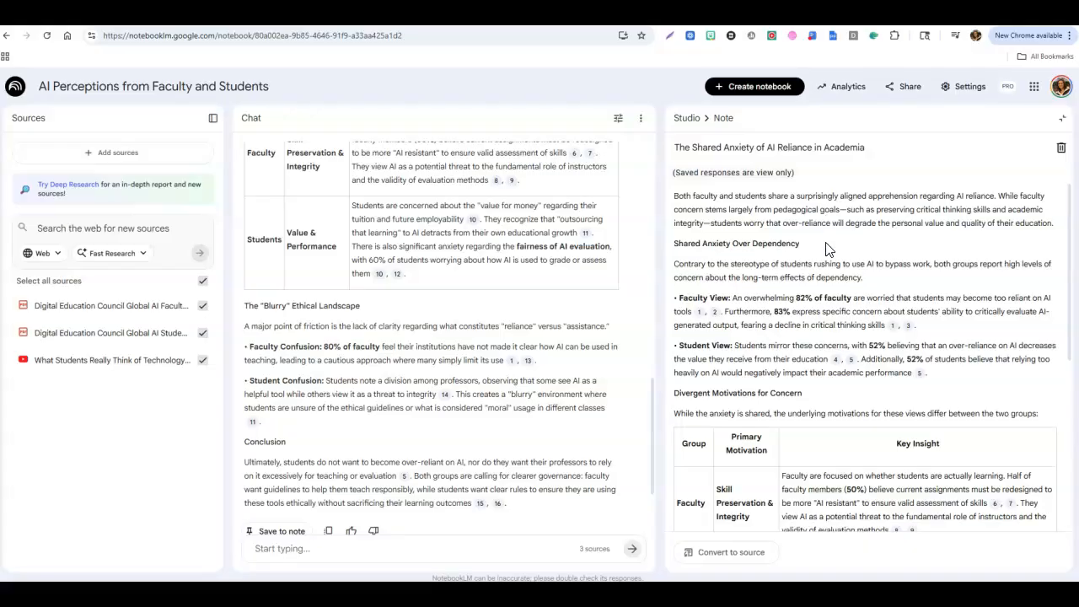
pyautogui.scroll(-6, 832, 249)
pyautogui.scroll(6, 832, 246)
pyautogui.click(1062, 118)
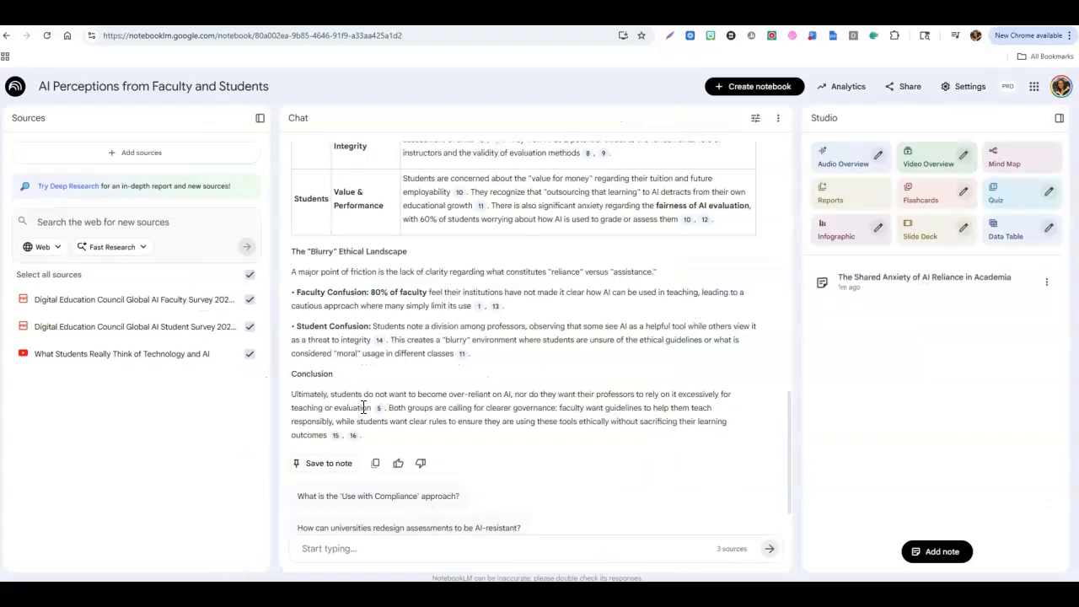
# Generate flashcards and a quiz from the three selected sources
pyautogui.scroll(1, 585, 384)
pyautogui.scroll(10, 585, 384)
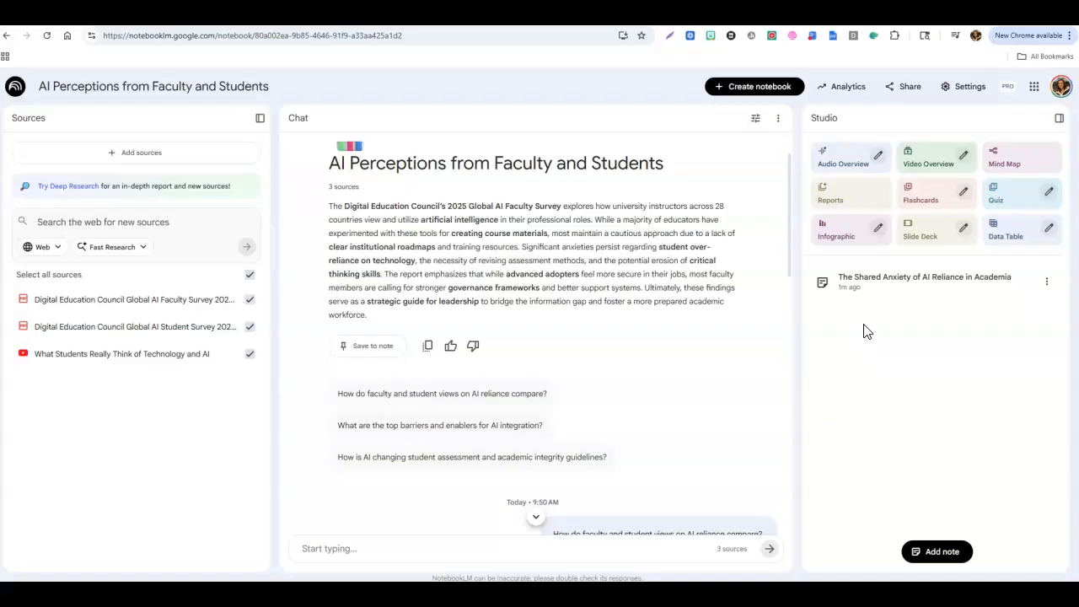
pyautogui.click(927, 199)
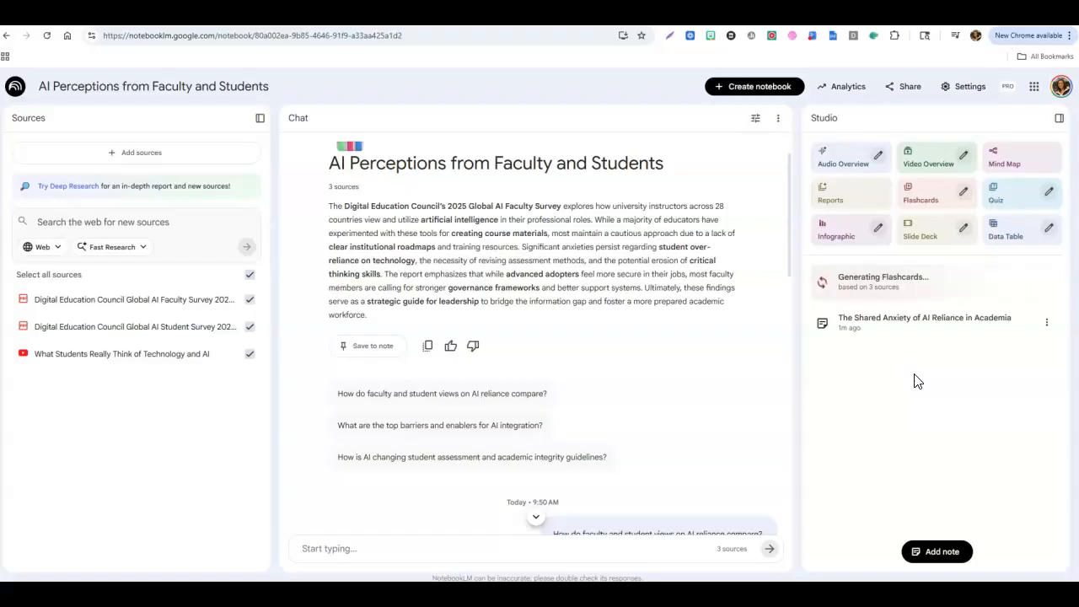
pyautogui.click(1012, 201)
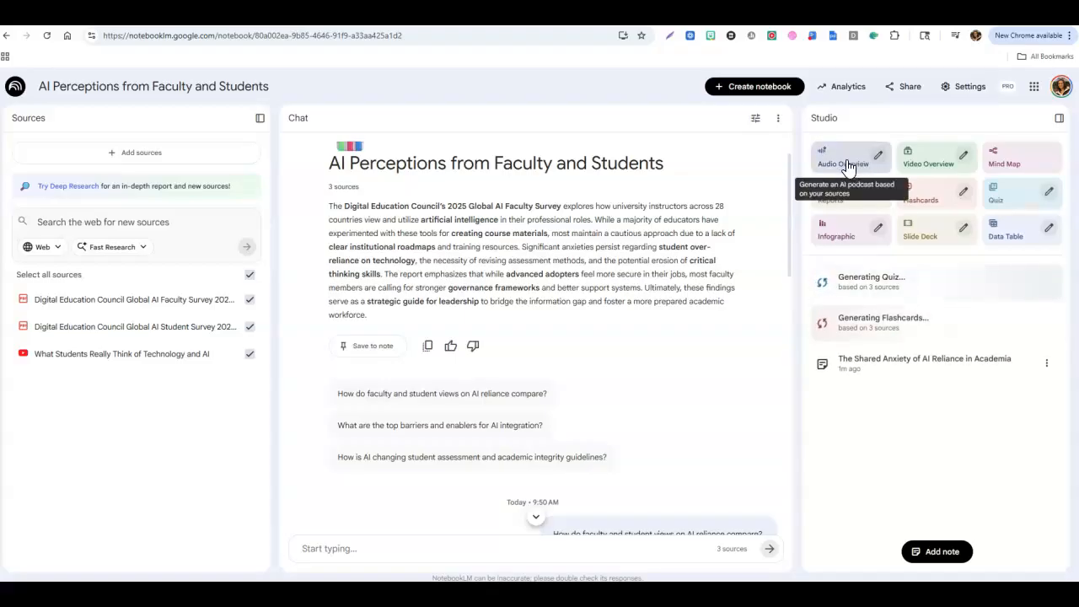
# Generate an audio overview in the Deep Dive format, in English and with the Default length
pyautogui.click(878, 157)
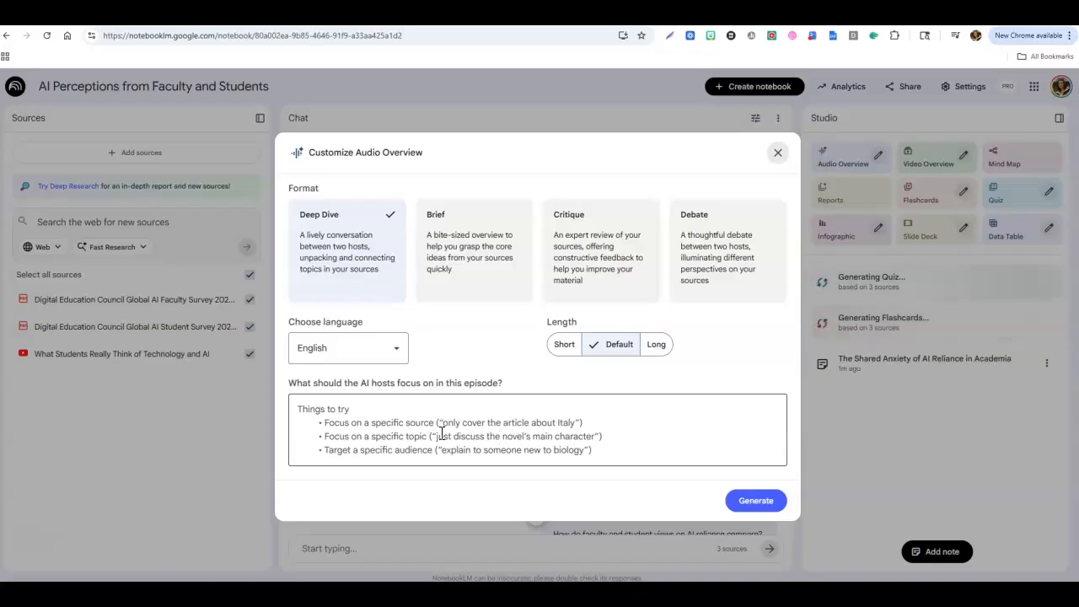
pyautogui.click(753, 502)
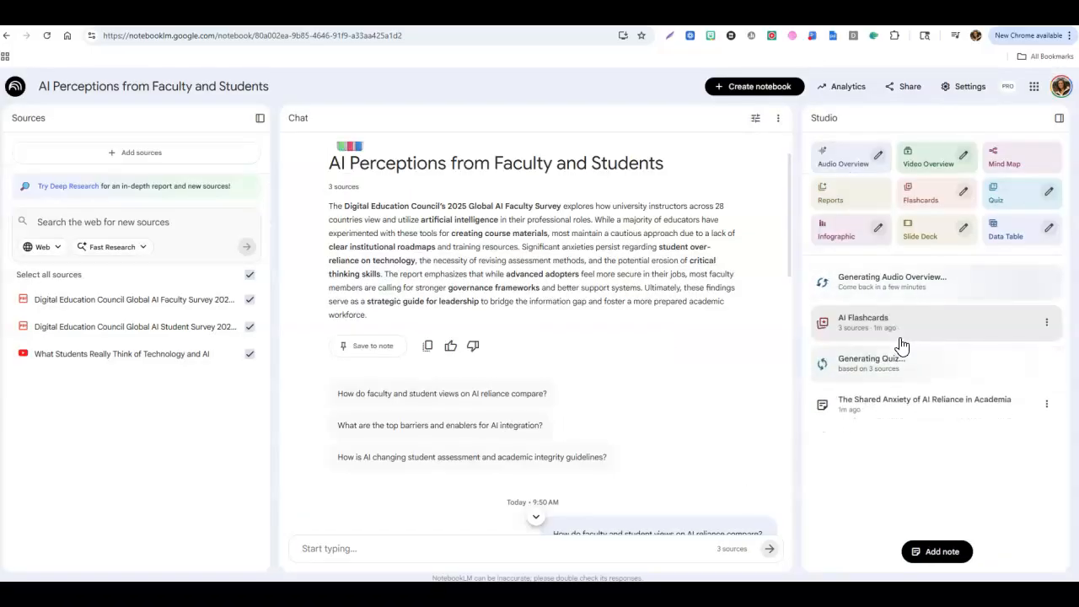
# Generate a slide deck and a Study Guide report from the three sources
pyautogui.click(929, 231)
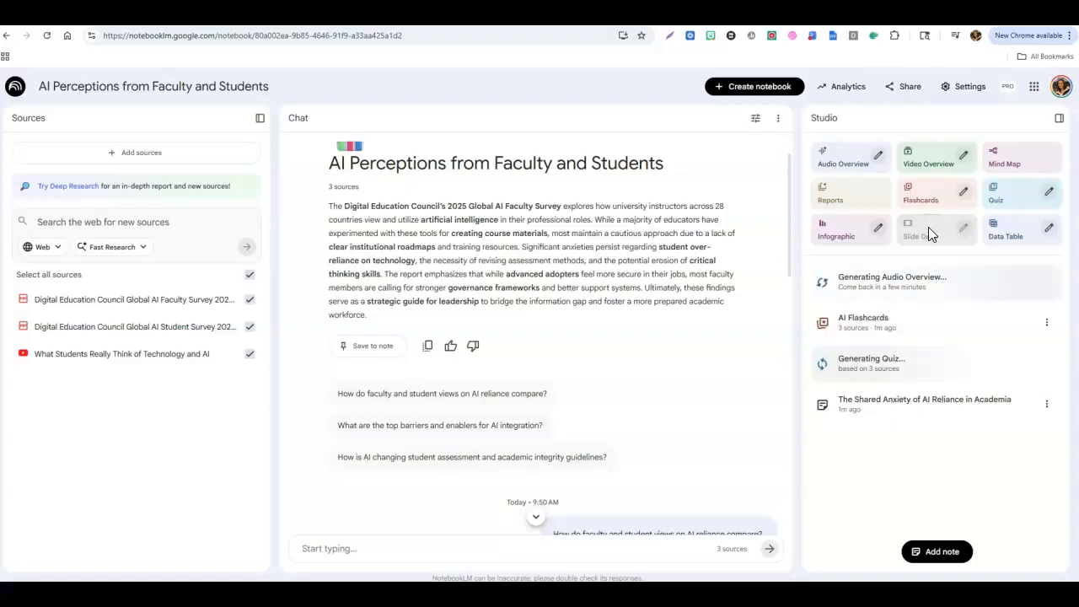
pyautogui.click(856, 201)
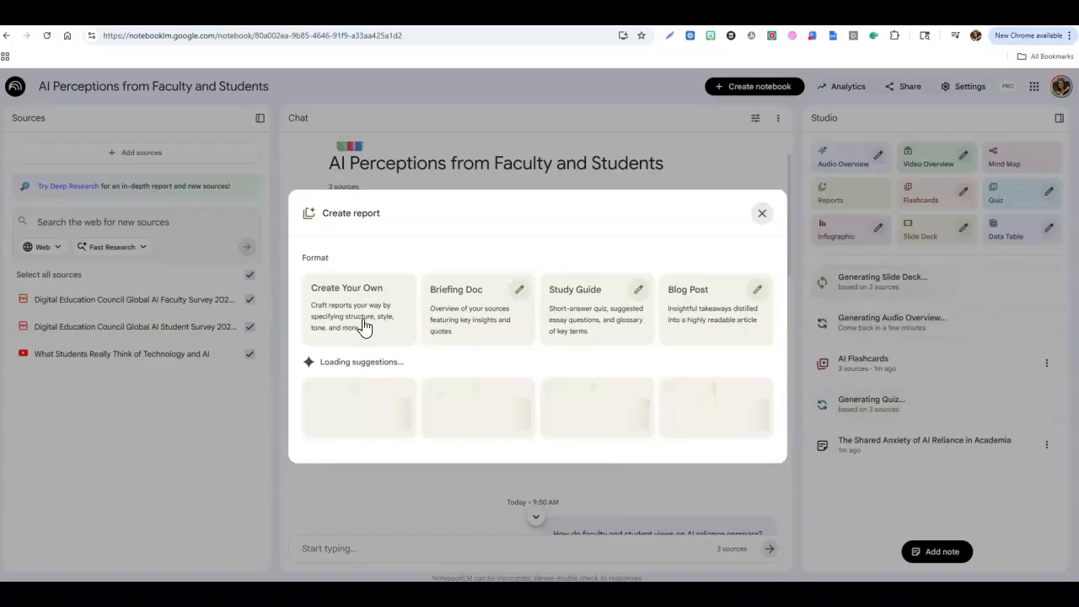
pyautogui.click(604, 312)
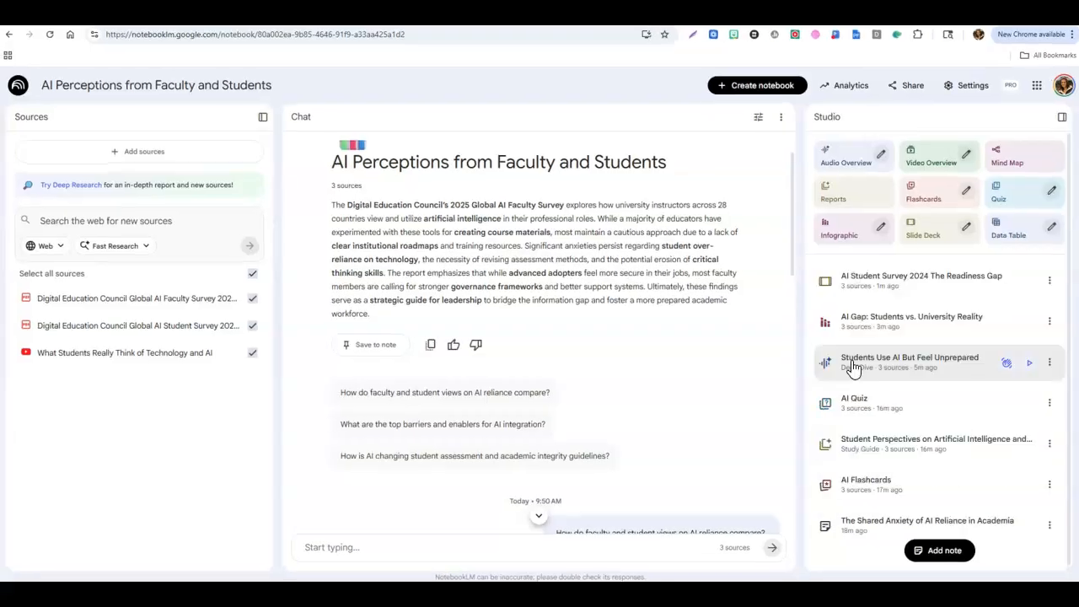
# Review the infographic customization options for language, orientation and level of detail, and dismiss them without generating
pyautogui.scroll(-1, 891, 337)
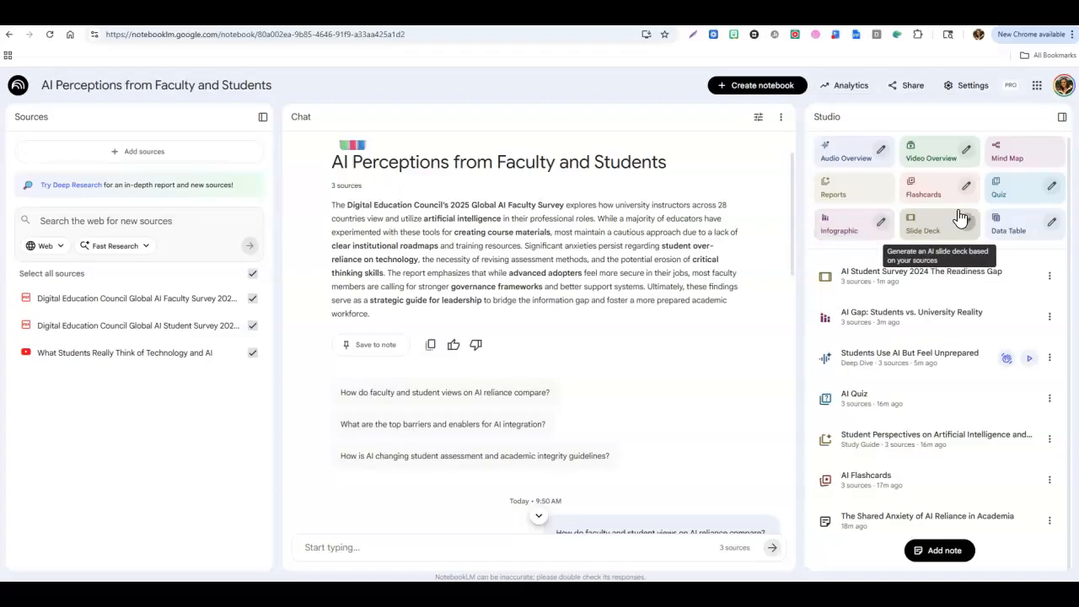
pyautogui.click(882, 222)
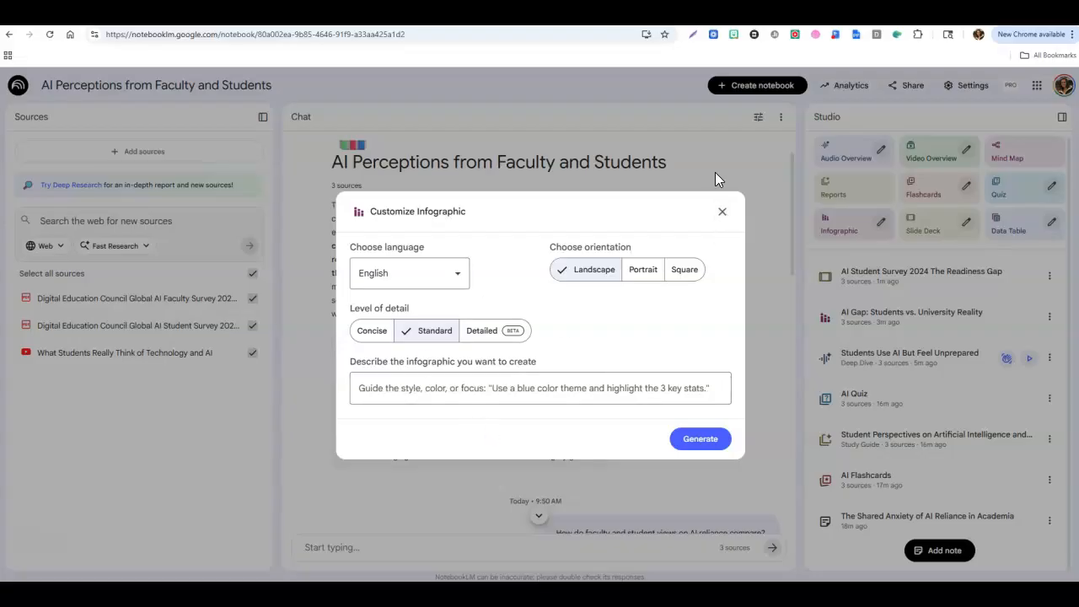
pyautogui.click(722, 212)
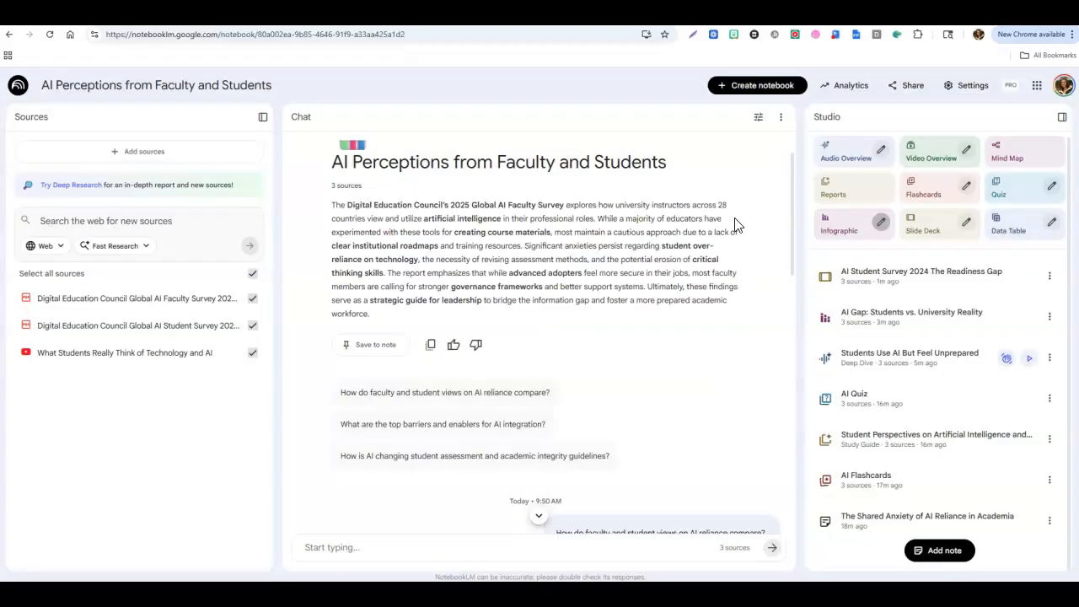
# Open the generated slide deck "AI Student Survey 2024 The Readiness Gap" and look through its slides
pyautogui.click(869, 289)
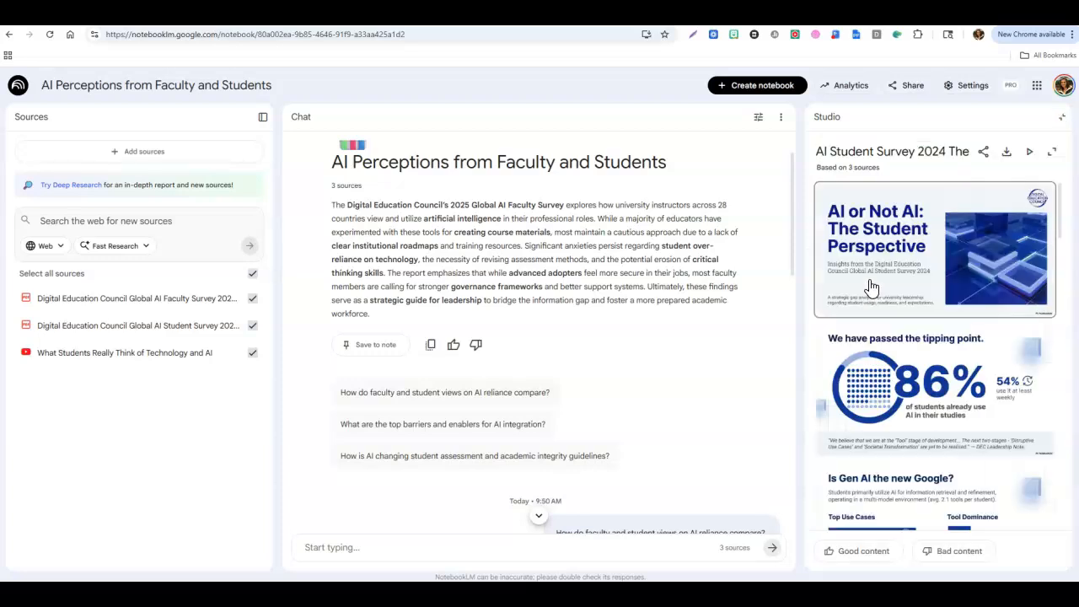
pyautogui.scroll(-1, 944, 349)
pyautogui.scroll(-4, 949, 354)
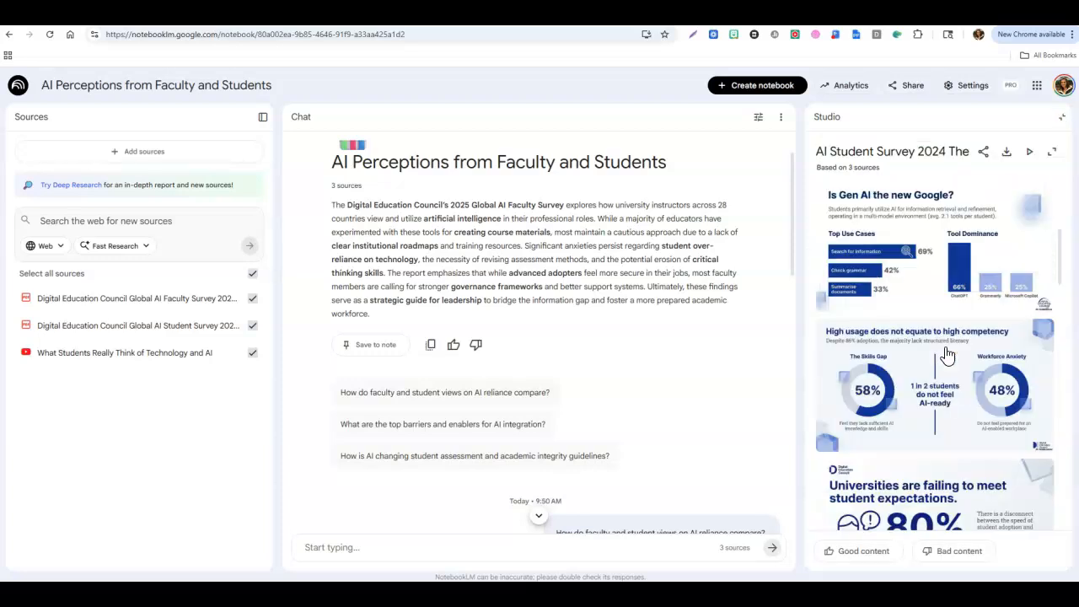
pyautogui.scroll(-2, 950, 352)
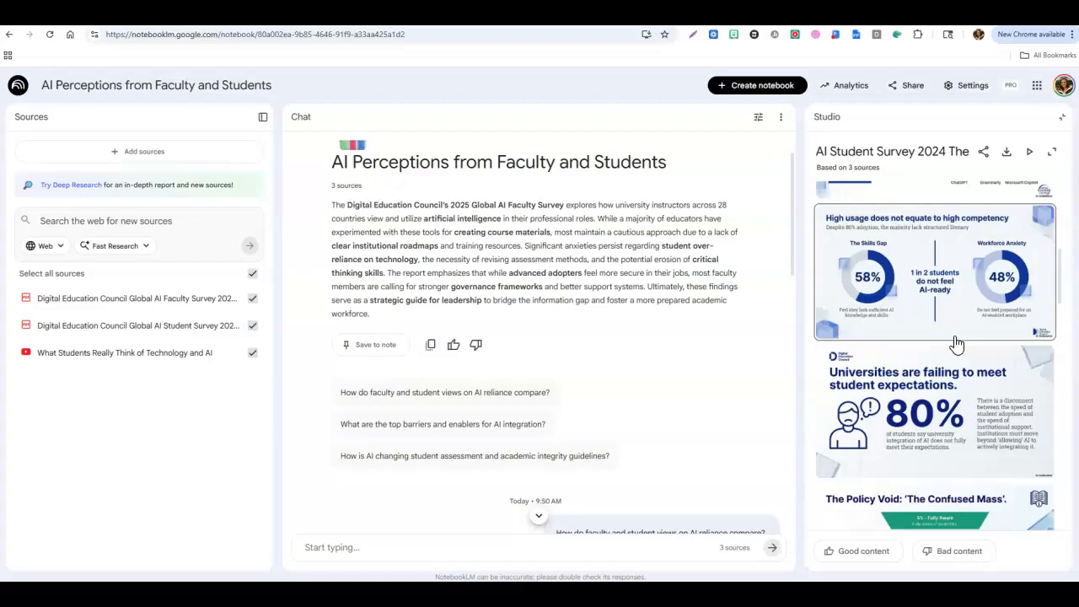
pyautogui.scroll(-2, 956, 343)
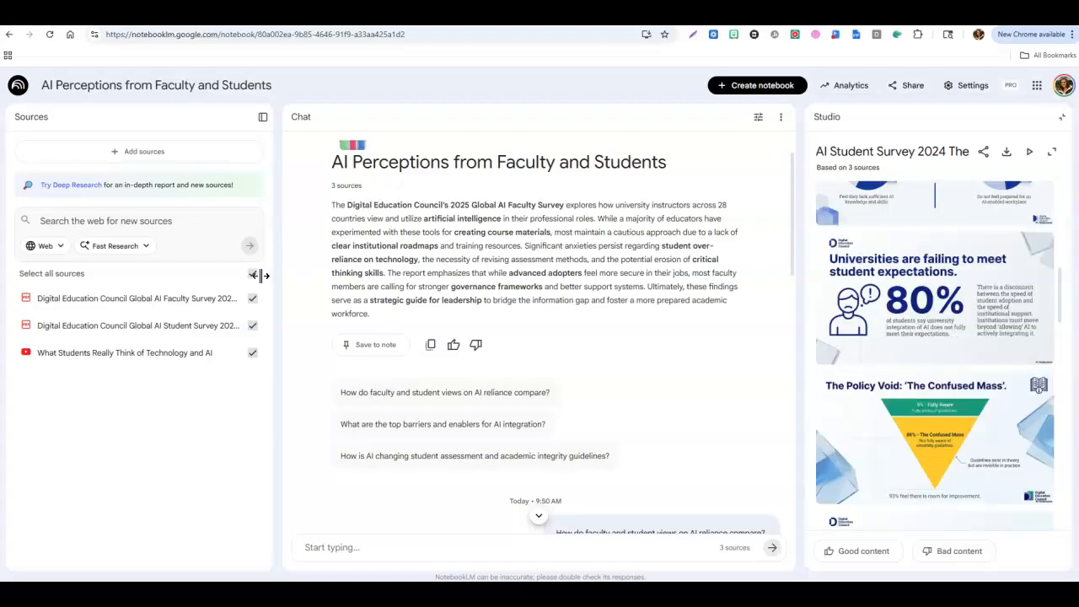
pyautogui.scroll(-10, 976, 449)
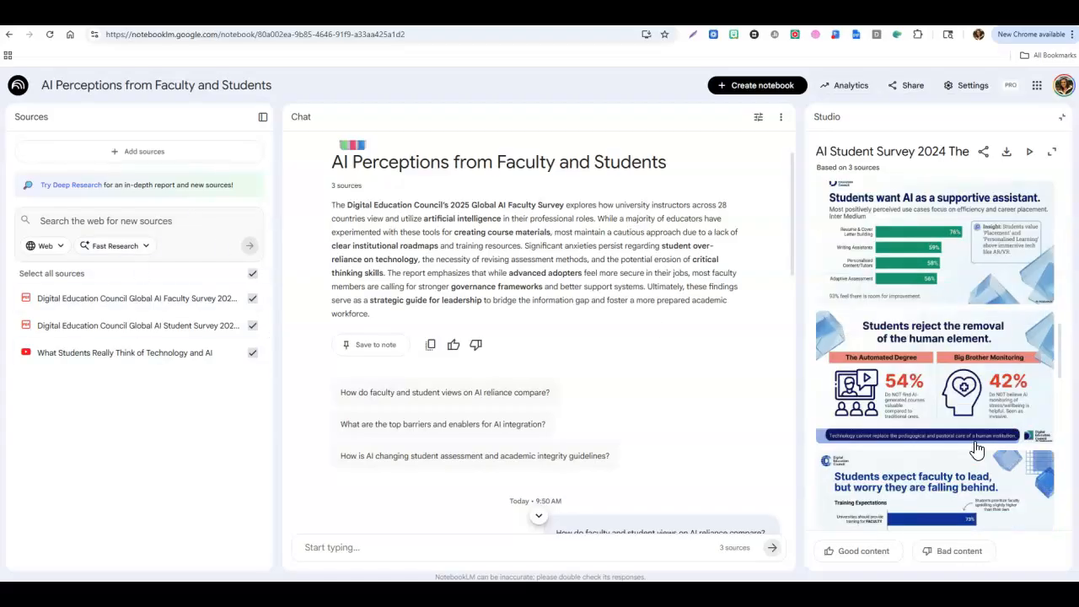
pyautogui.scroll(-4, 975, 450)
pyautogui.scroll(8, 995, 430)
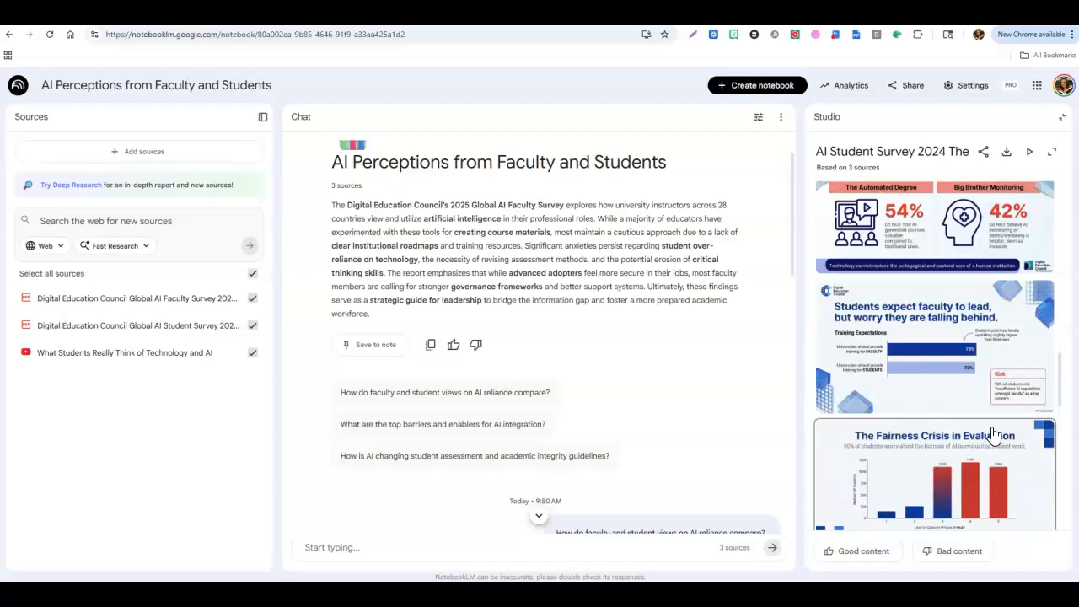
# Preview the slide deck as a full-screen slideshow, exit it and return to the list of generated outputs
pyautogui.click(1030, 153)
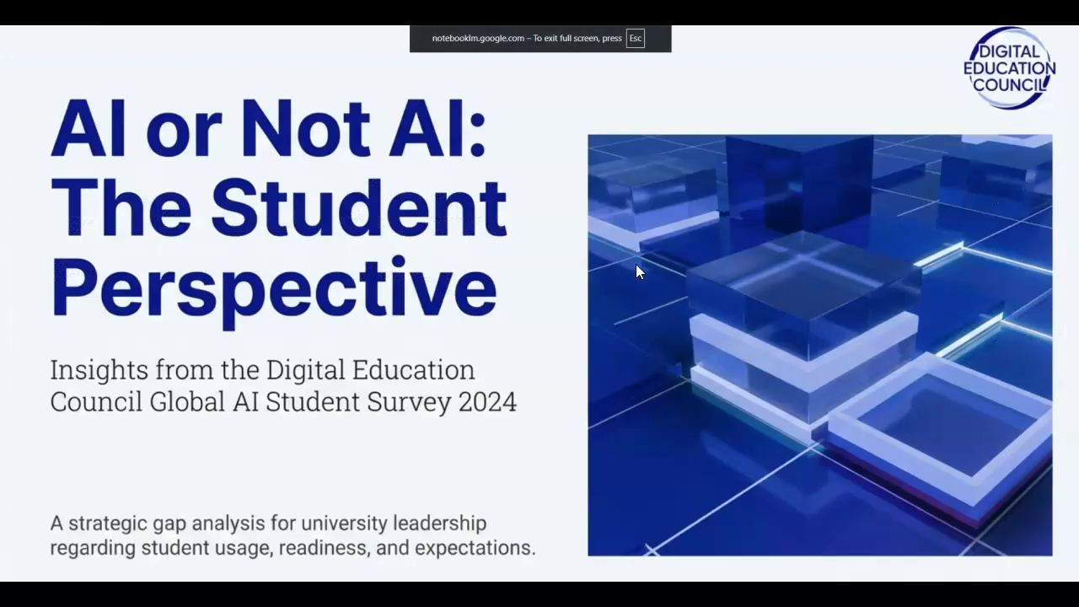
pyautogui.press('Escape')
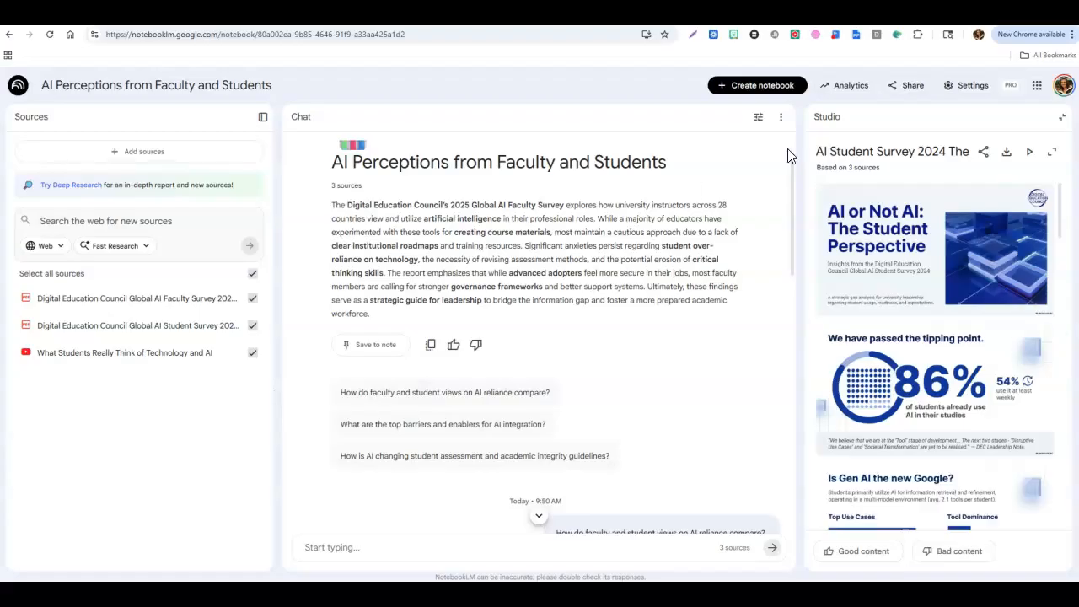
pyautogui.click(829, 118)
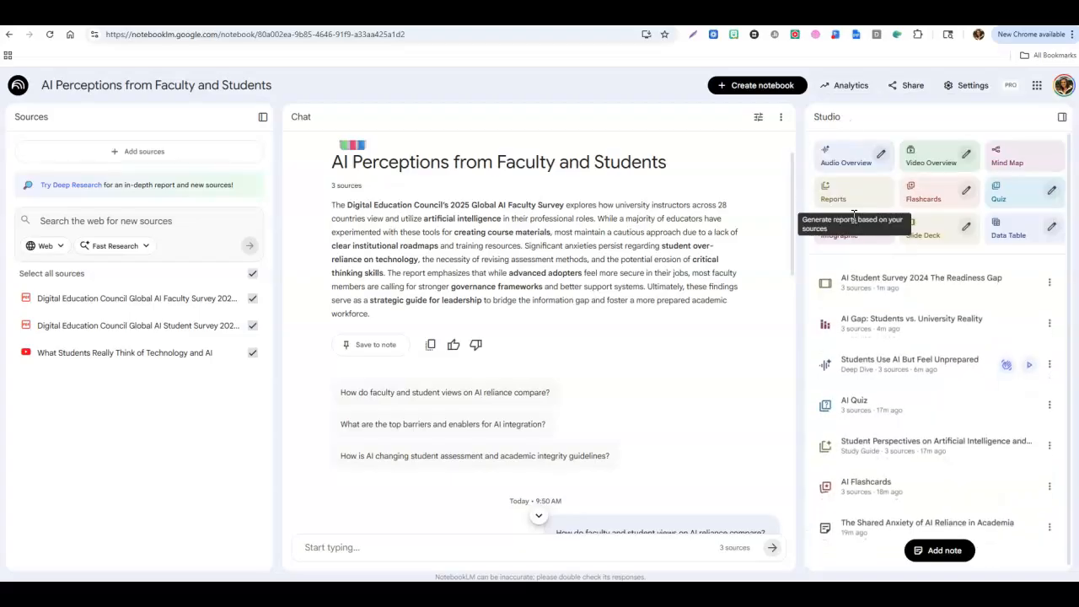
# View the infographic "AI Gap: Students vs. University Reality", and play the opening seconds of the audio overview "Students Use AI But Feel Unprepared"
pyautogui.click(855, 323)
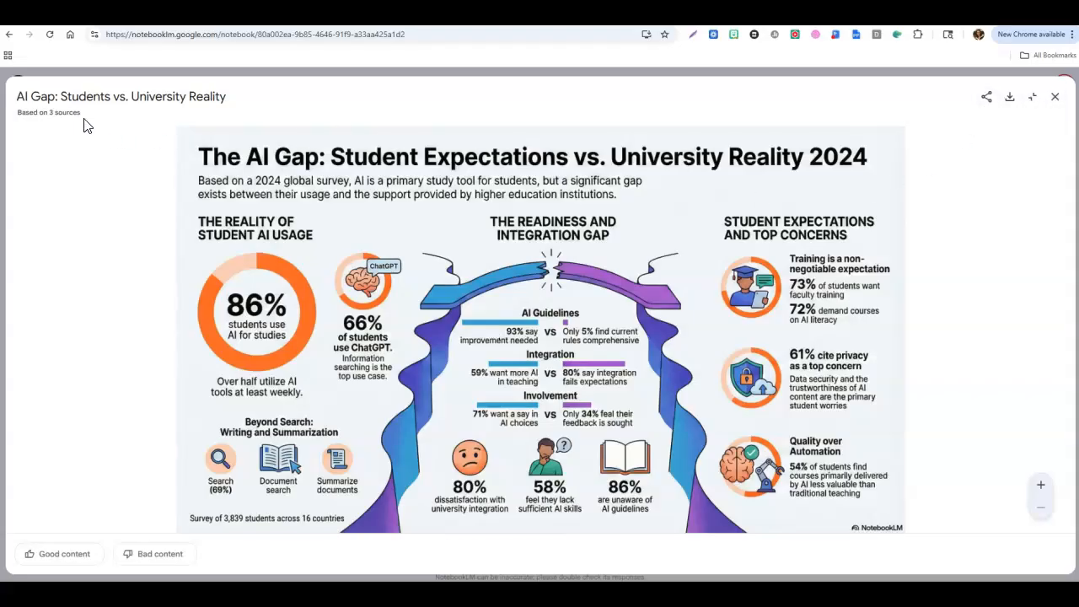
pyautogui.click(1054, 96)
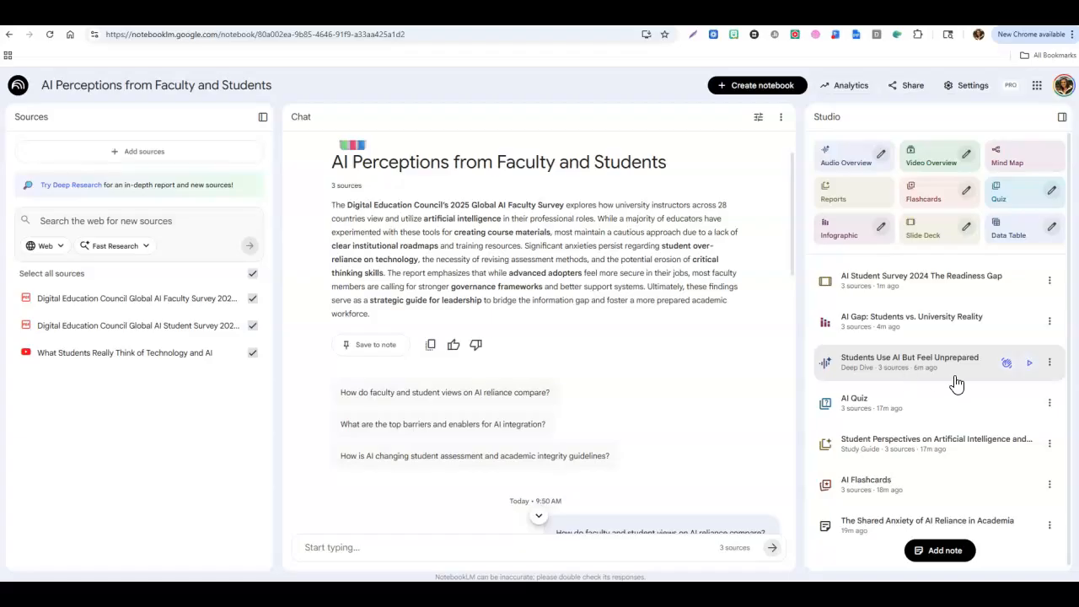
pyautogui.click(1031, 367)
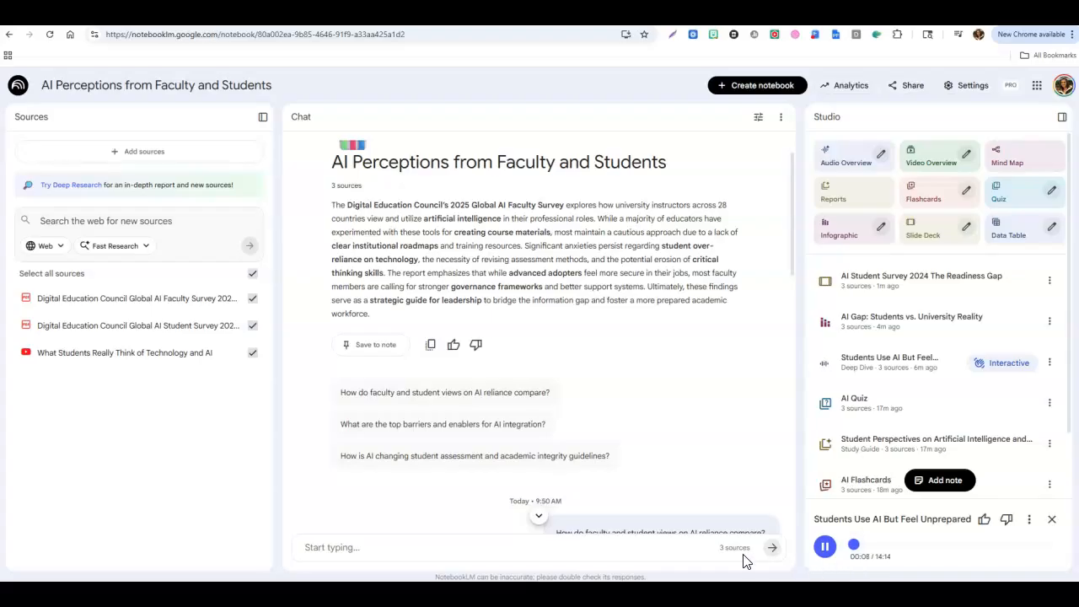
pyautogui.click(825, 547)
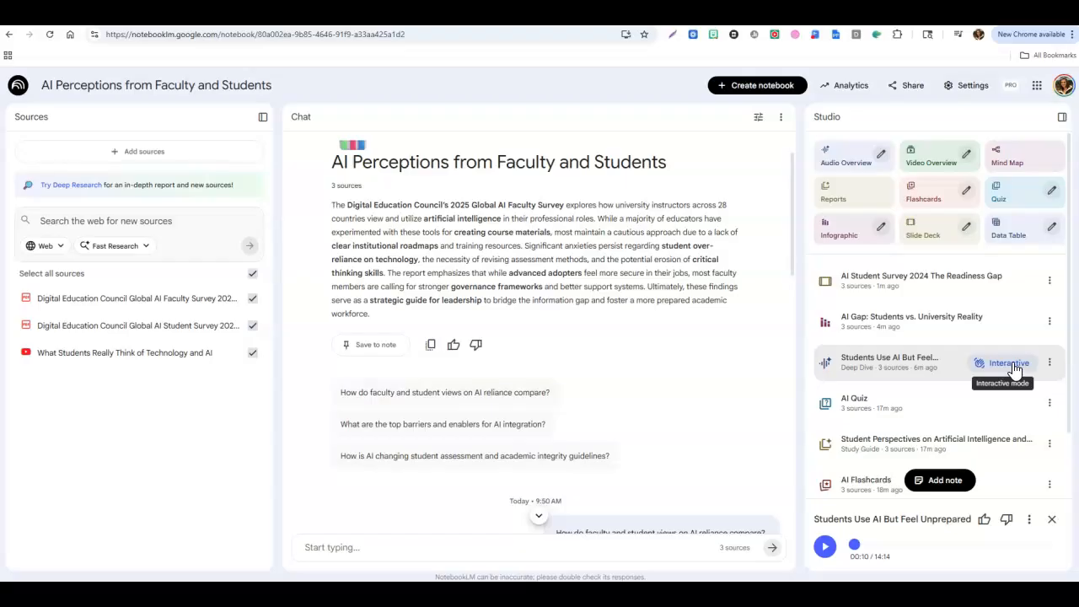
# Open the AI Quiz, answer question 1 on students' AI use with 24%, and read the answer feedback
pyautogui.click(882, 409)
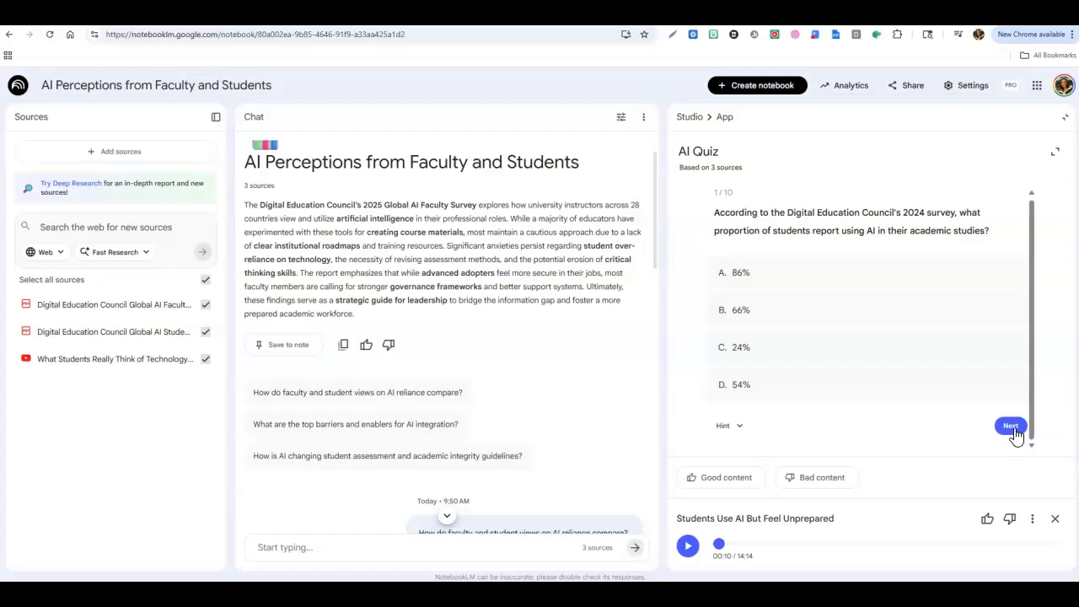
pyautogui.click(821, 353)
pyautogui.scroll(-2, 802, 348)
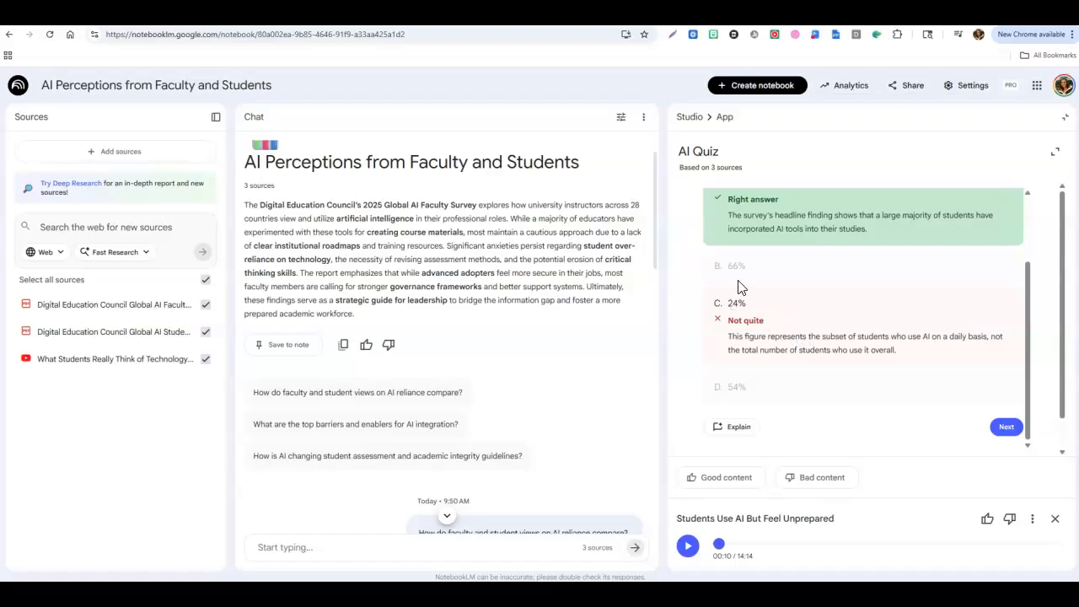
# Leave the quiz, read through the study guide "Student Perspectives on Artificial Intelligence" to its glossary, and return to the list of outputs
pyautogui.click(691, 118)
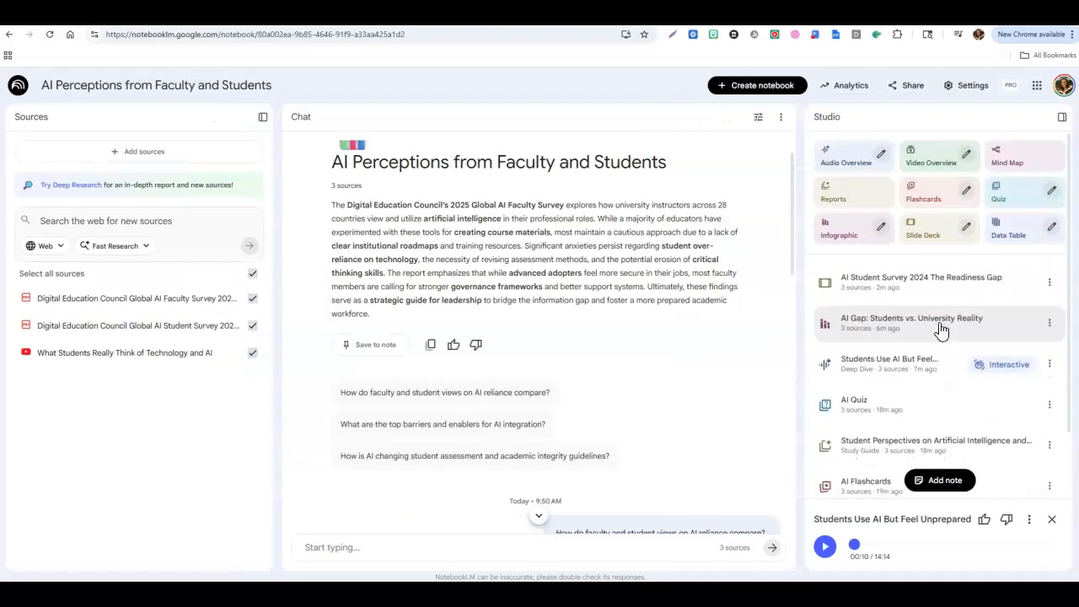
pyautogui.scroll(-2, 940, 333)
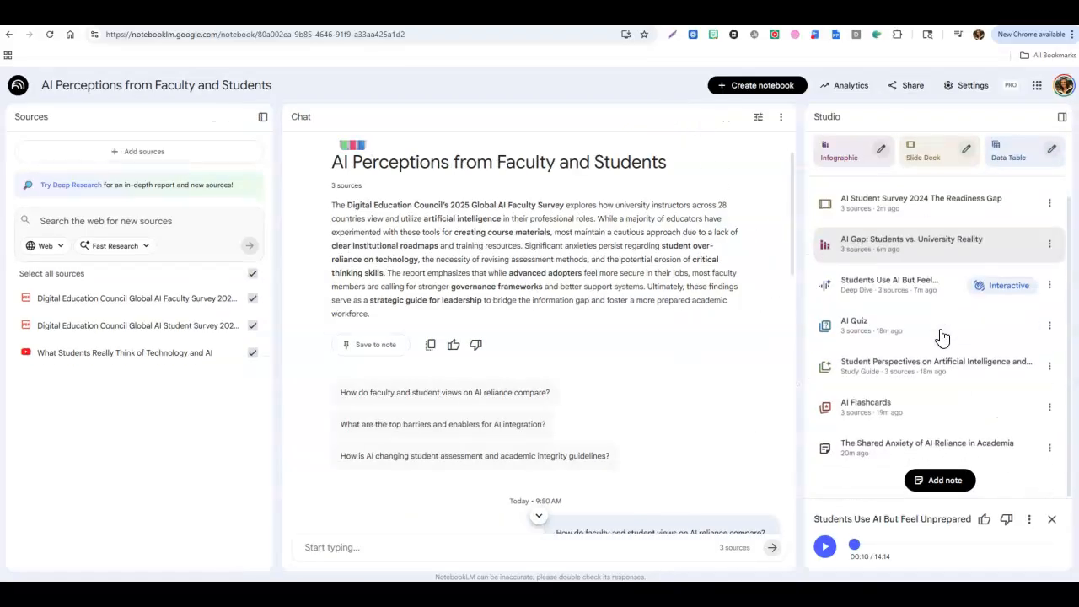
pyautogui.click(857, 377)
pyautogui.scroll(-15, 860, 371)
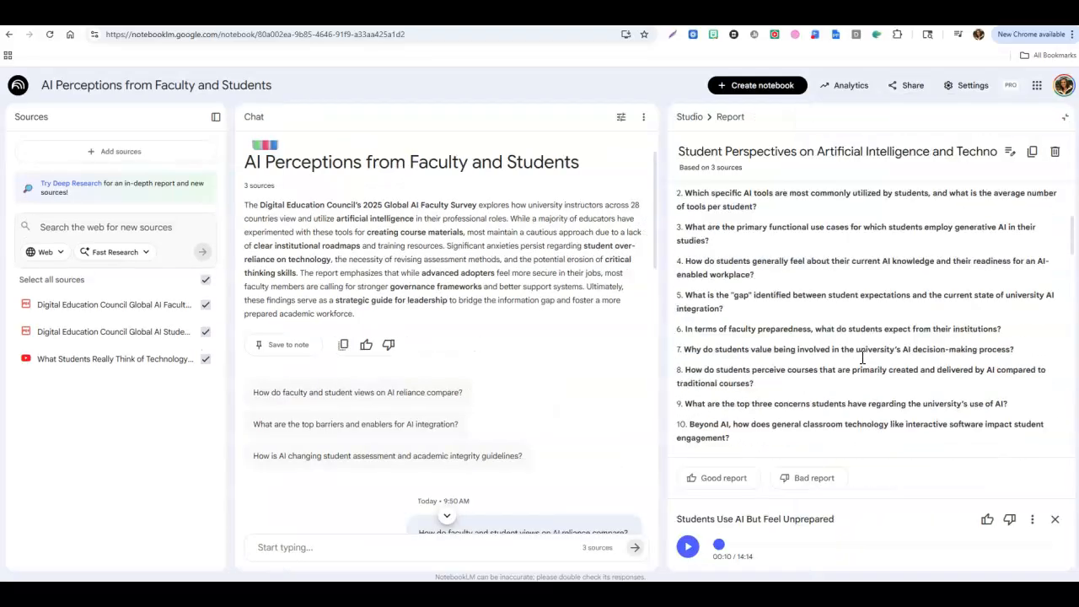
pyautogui.scroll(-10, 863, 361)
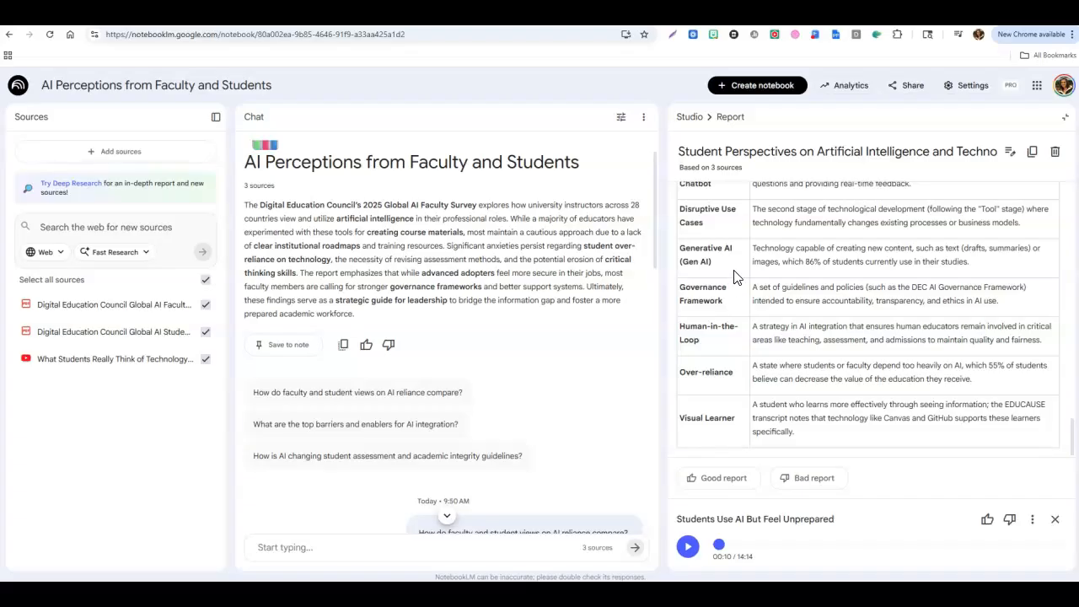
pyautogui.click(689, 118)
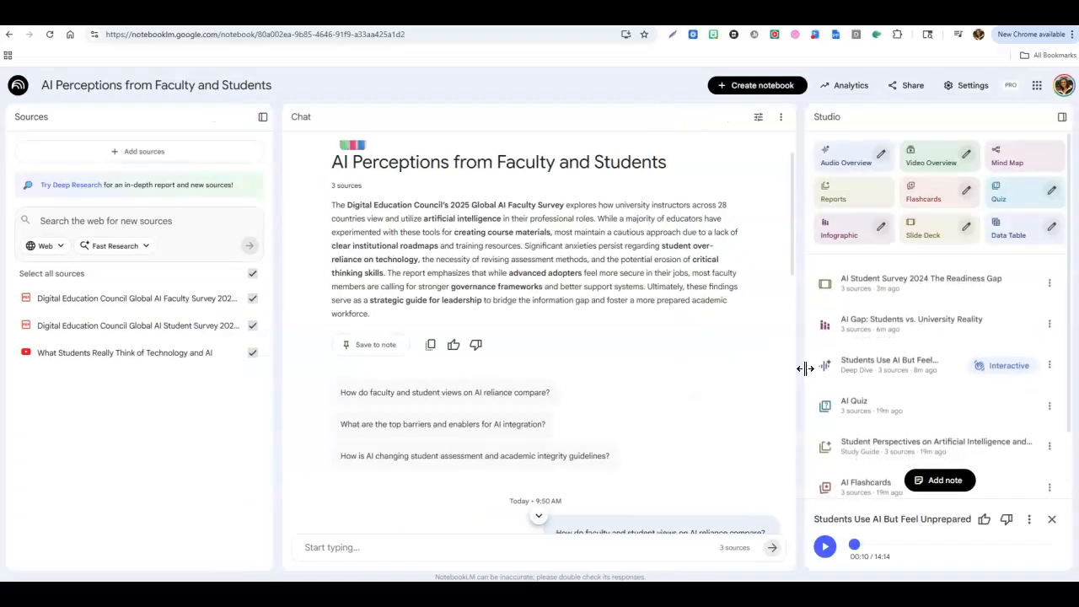
# Open the AI Flashcards, reveal the first card's answer, have it explained in the chat, and return to the outputs list
pyautogui.click(890, 405)
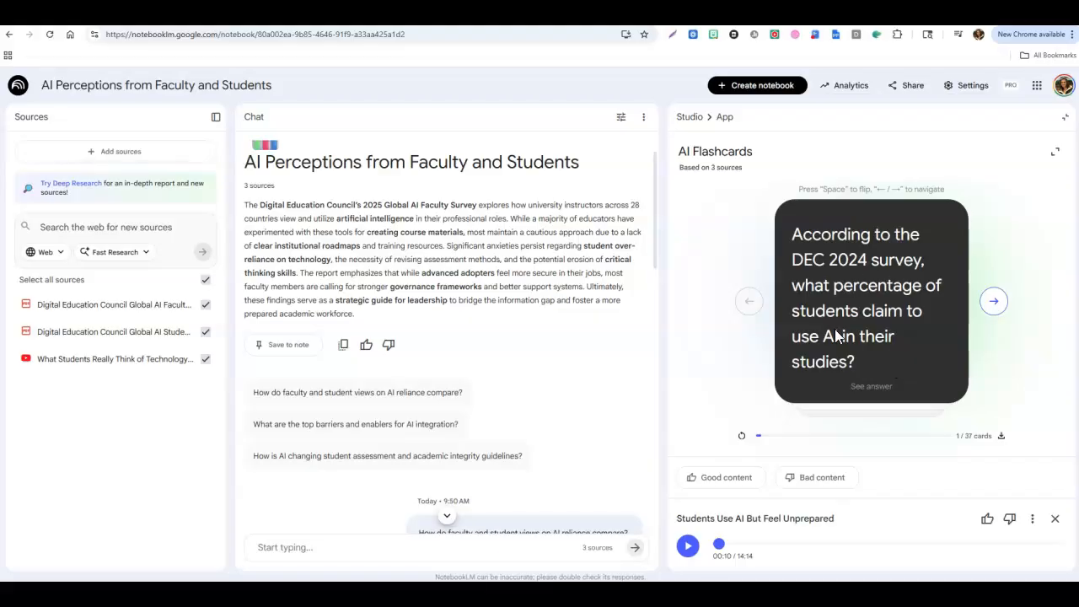
pyautogui.click(885, 385)
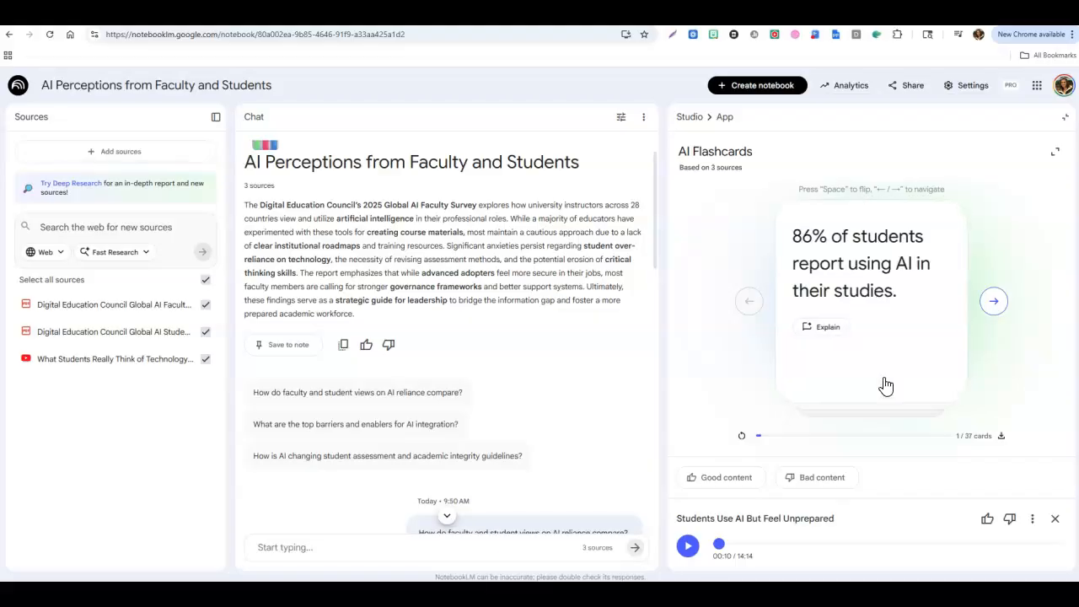
pyautogui.click(830, 329)
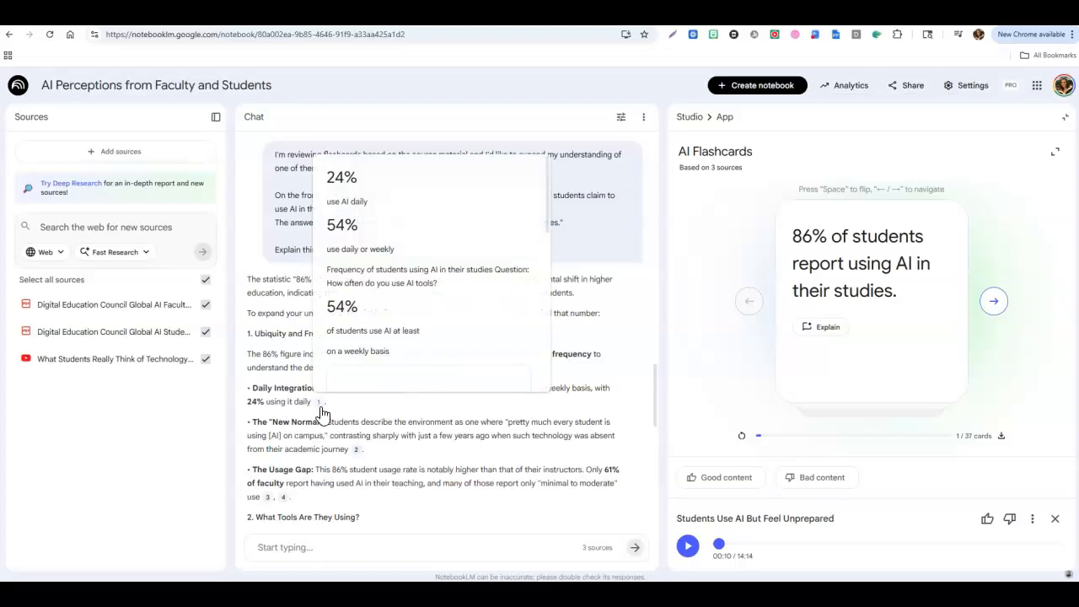
pyautogui.click(689, 117)
# Look over the generated outputs and examine the download and sharing options of the slide deck "AI Student Survey 2024 The Readiness Gap"
pyautogui.scroll(-2, 914, 332)
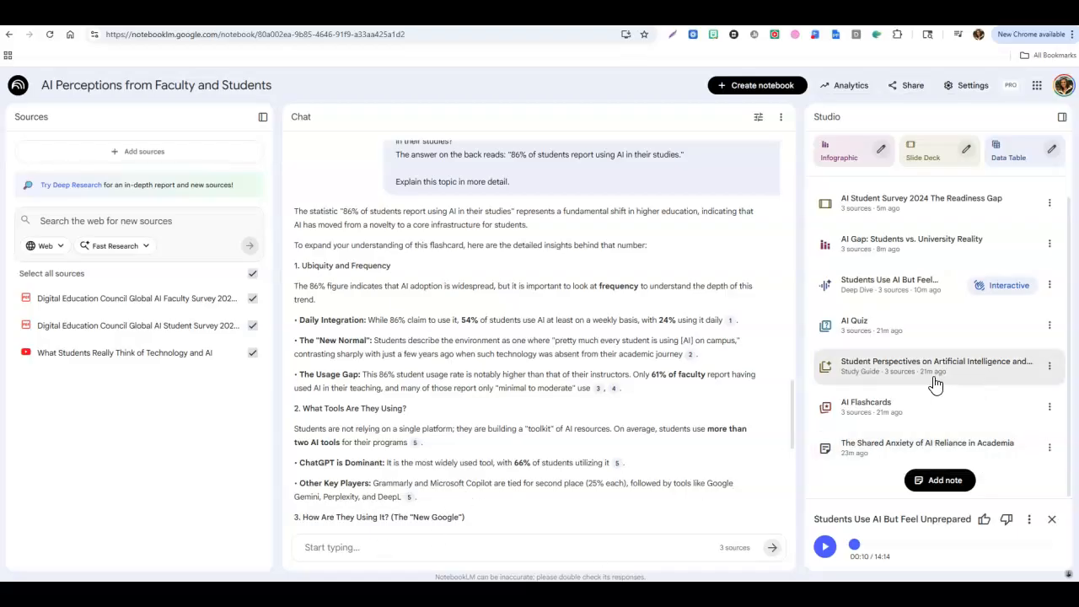
pyautogui.scroll(2, 924, 394)
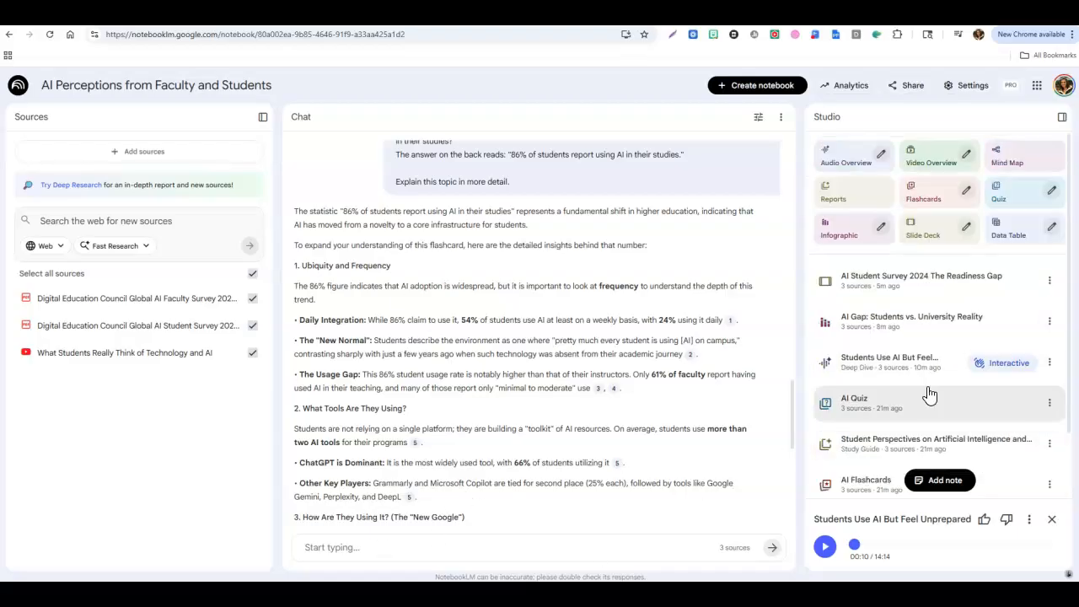
pyautogui.click(1050, 284)
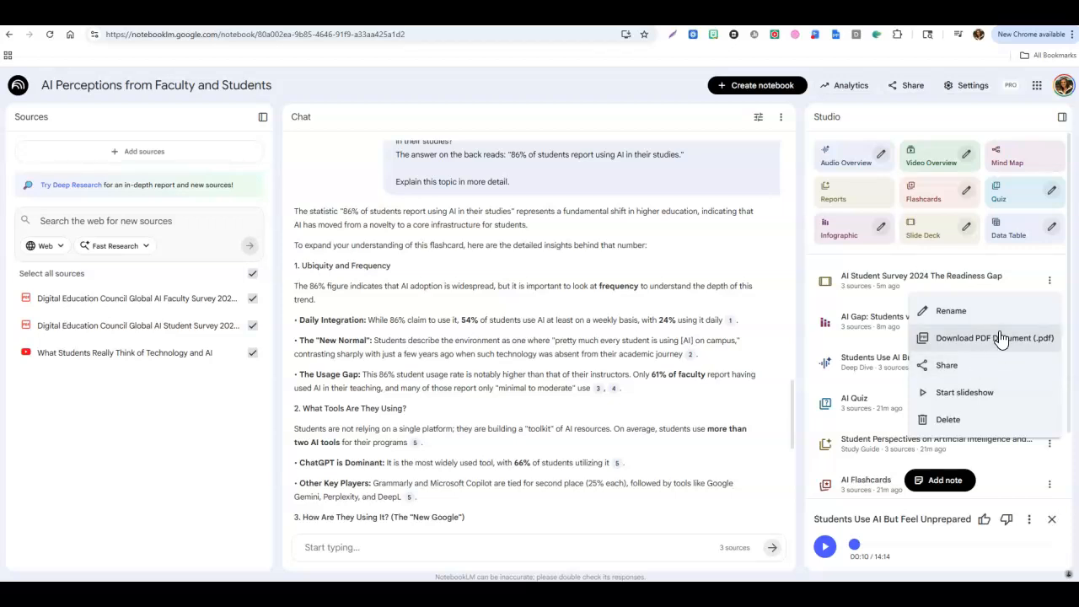
pyautogui.click(800, 270)
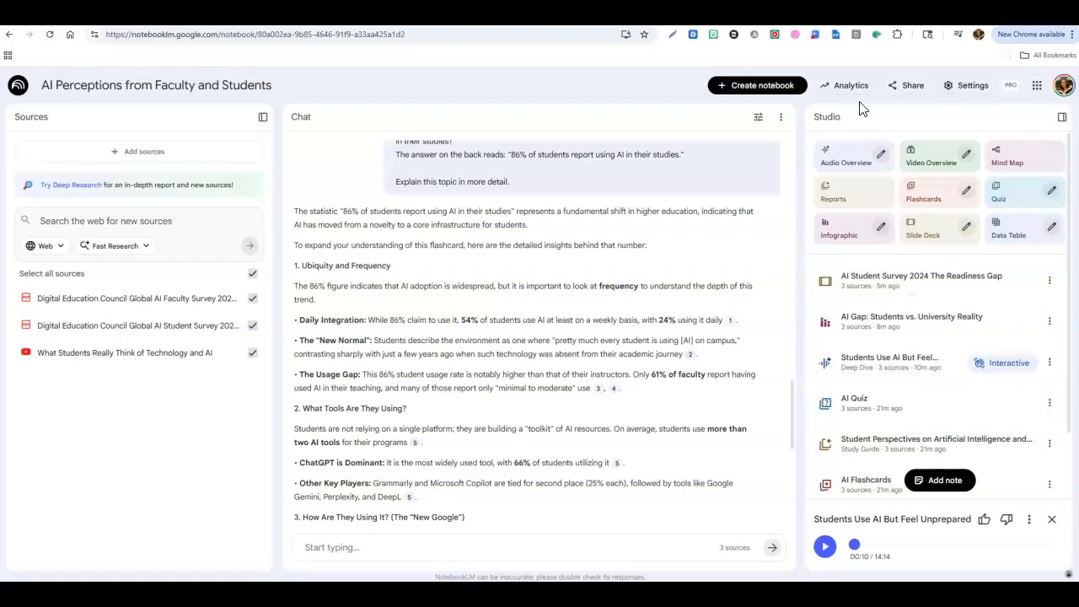
# Examine the notebook's sharing settings, trying Anyone with a link access and checking the viewer access choices, and close them without saving
pyautogui.click(910, 93)
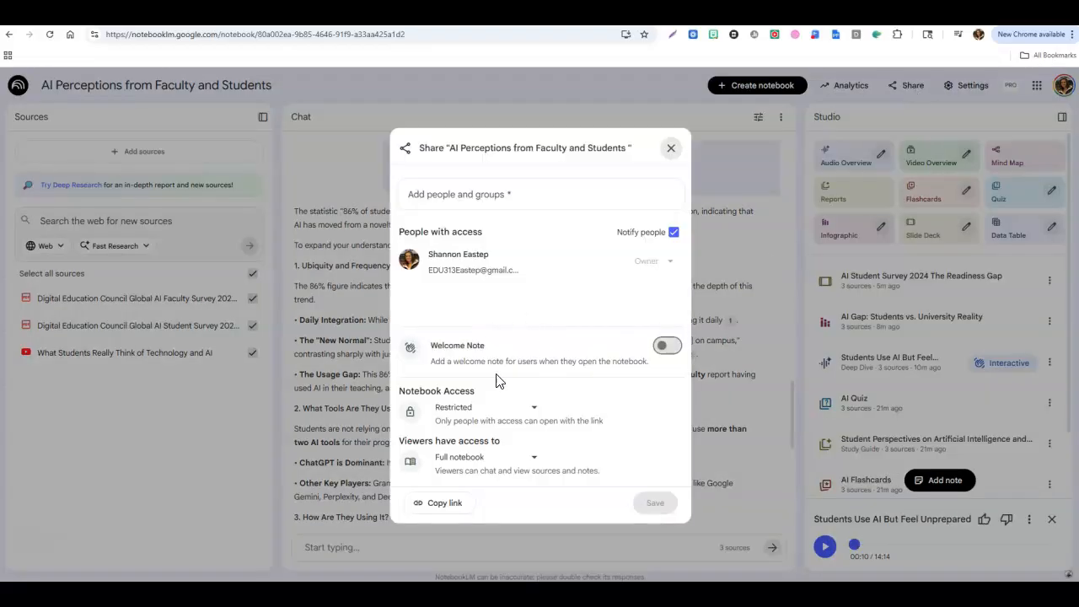
pyautogui.click(538, 418)
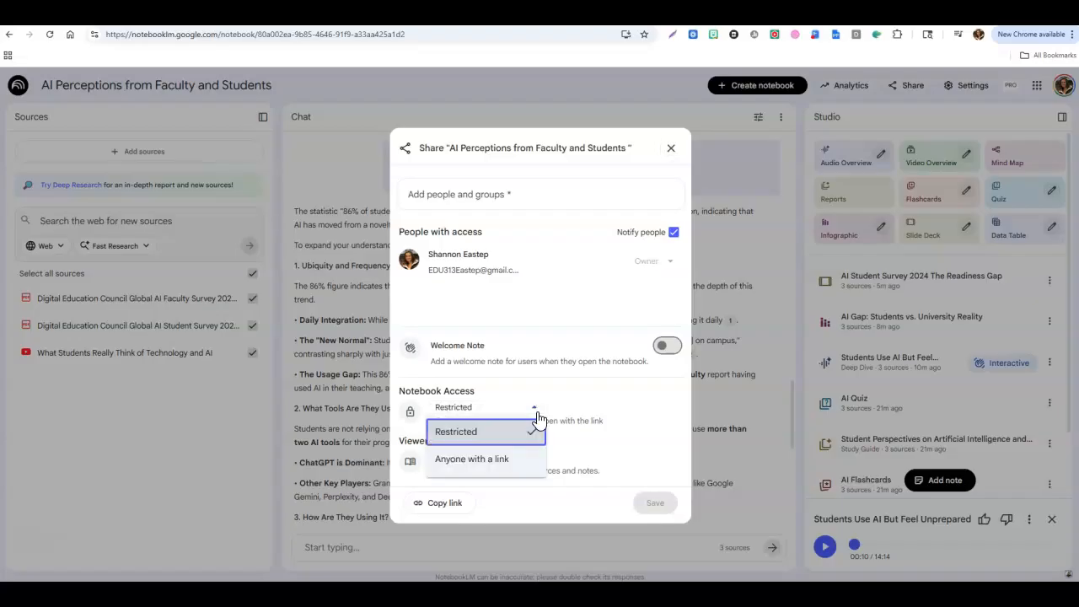
pyautogui.click(501, 462)
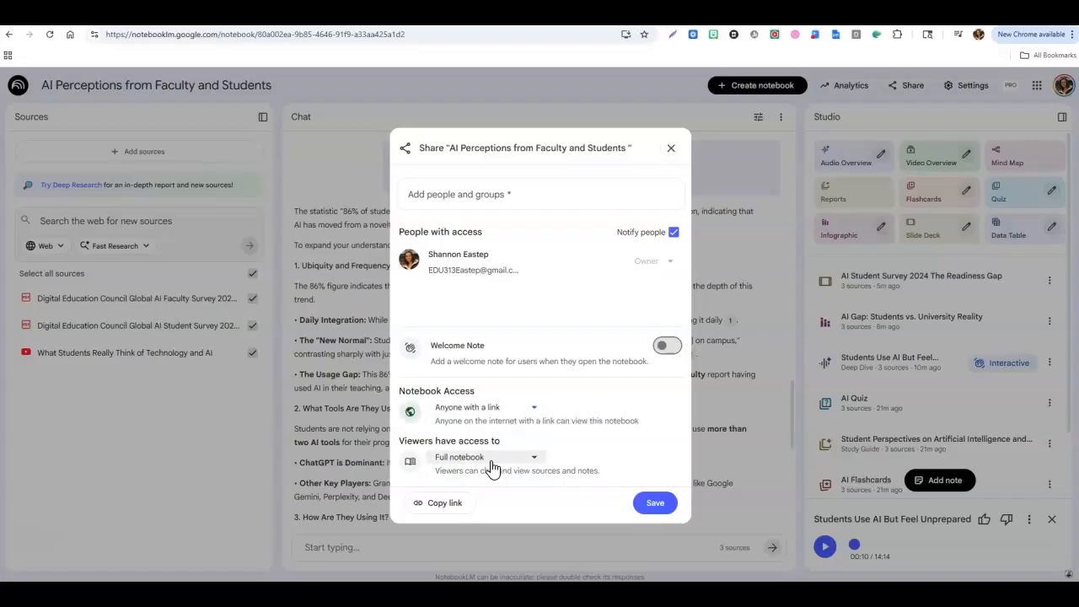
pyautogui.click(488, 463)
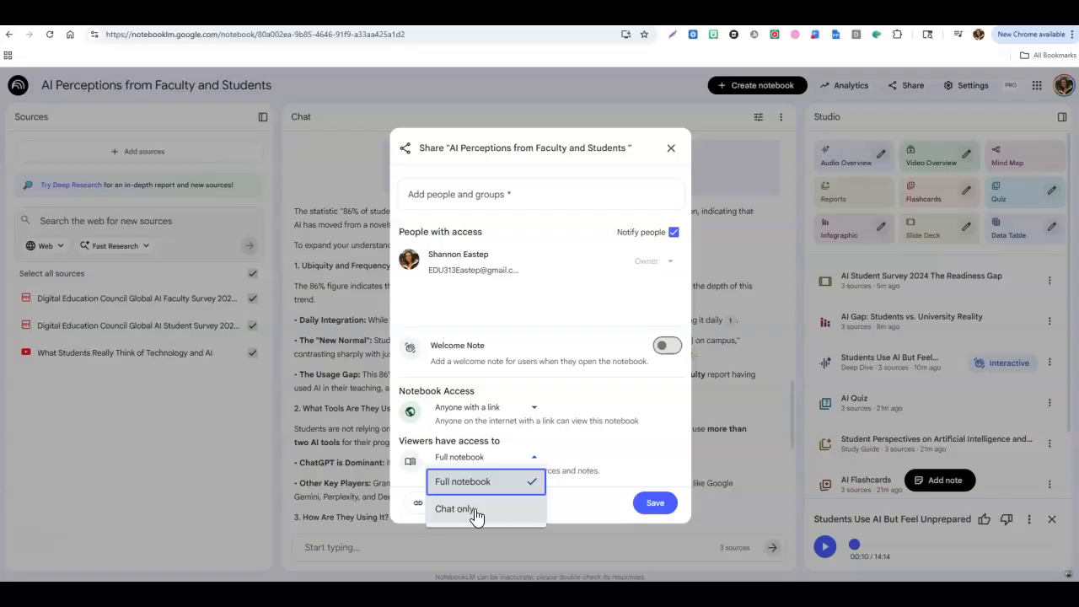
pyautogui.click(539, 438)
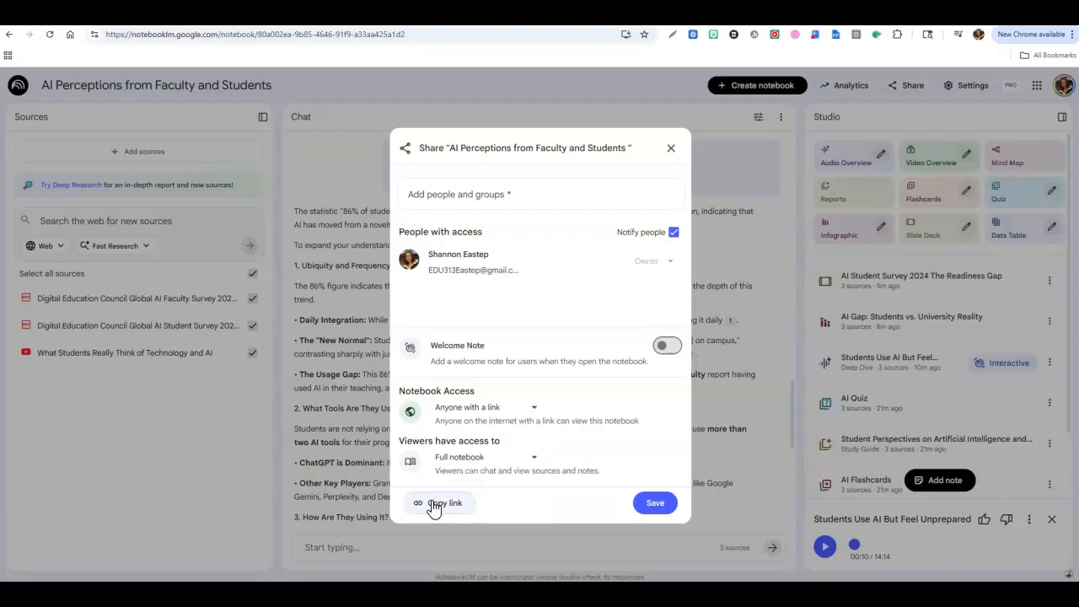
pyautogui.click(671, 150)
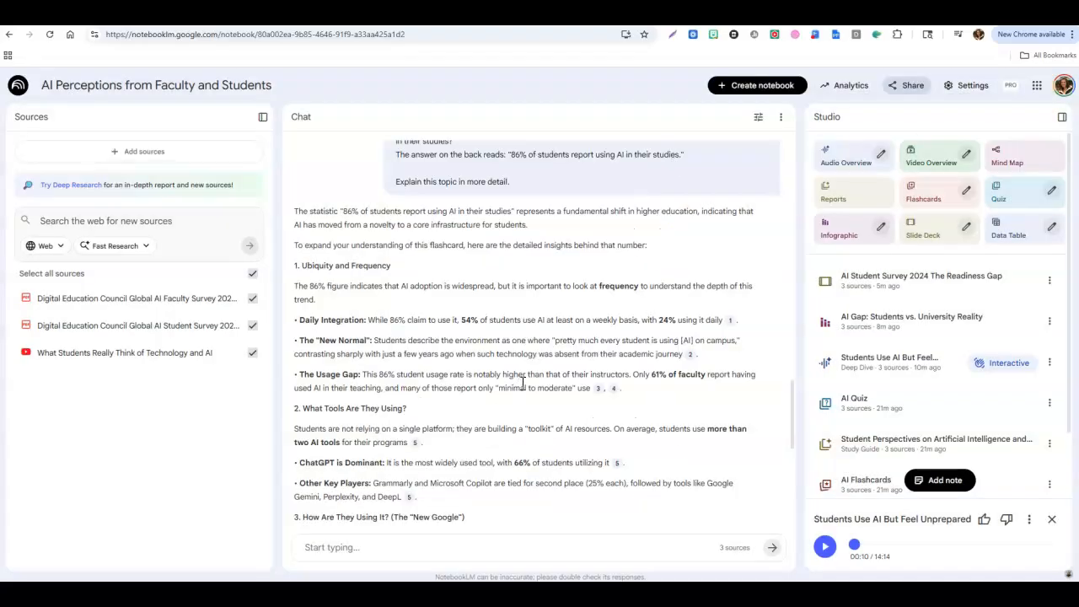